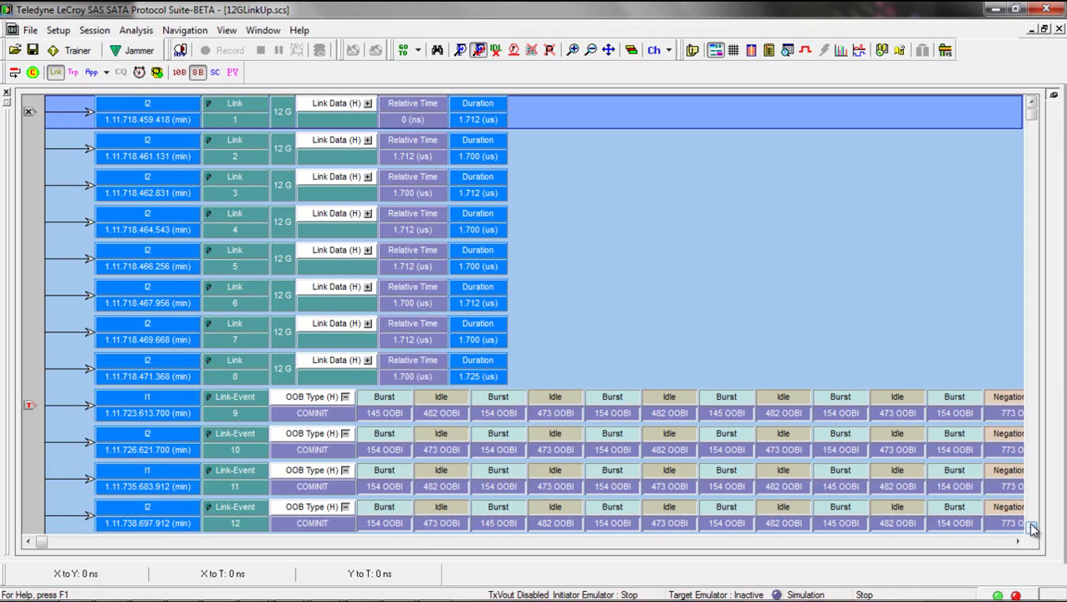
Step: Expand record 8's Link Data (H) to reveal its ALIGN 0–3 primitives and RD values
click(367, 360)
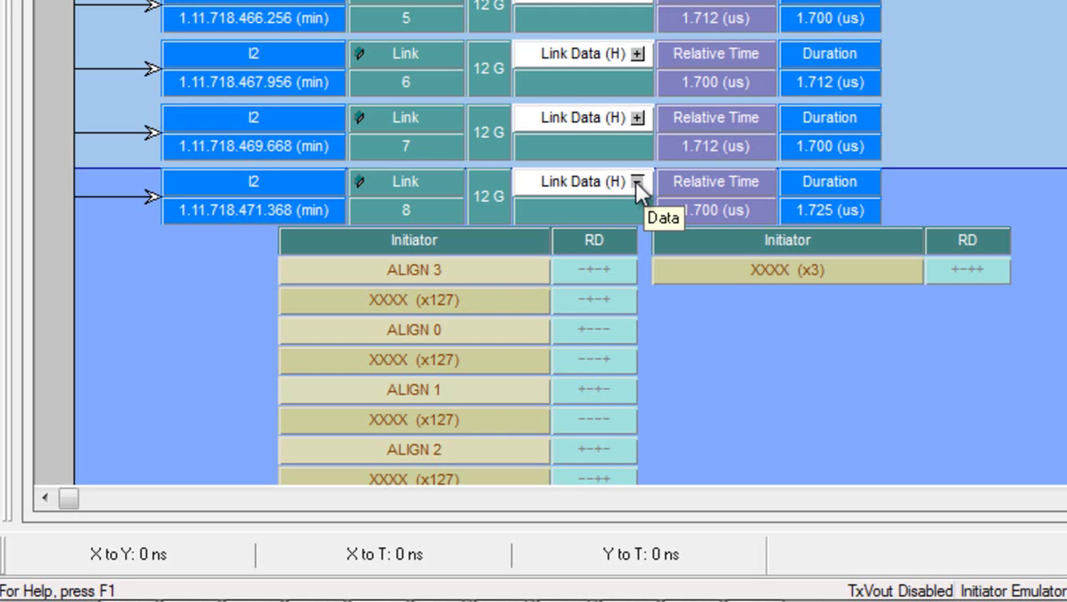
scroll(662, 190, down, 5)
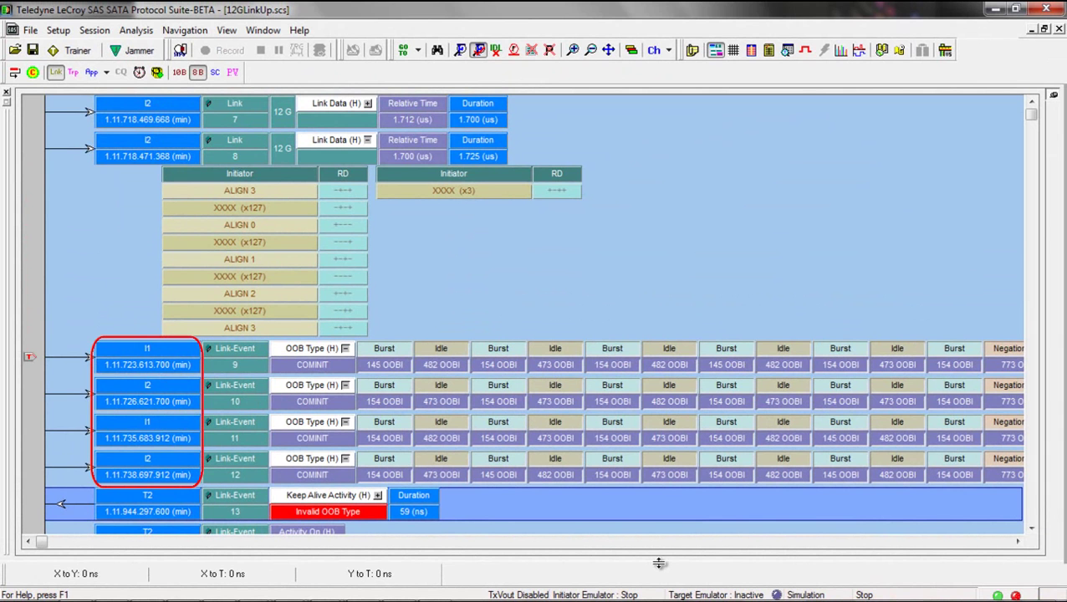
Step: Collapse record 8's Link Data and step down to 12G Training Seq. records 154–162
click(368, 141)
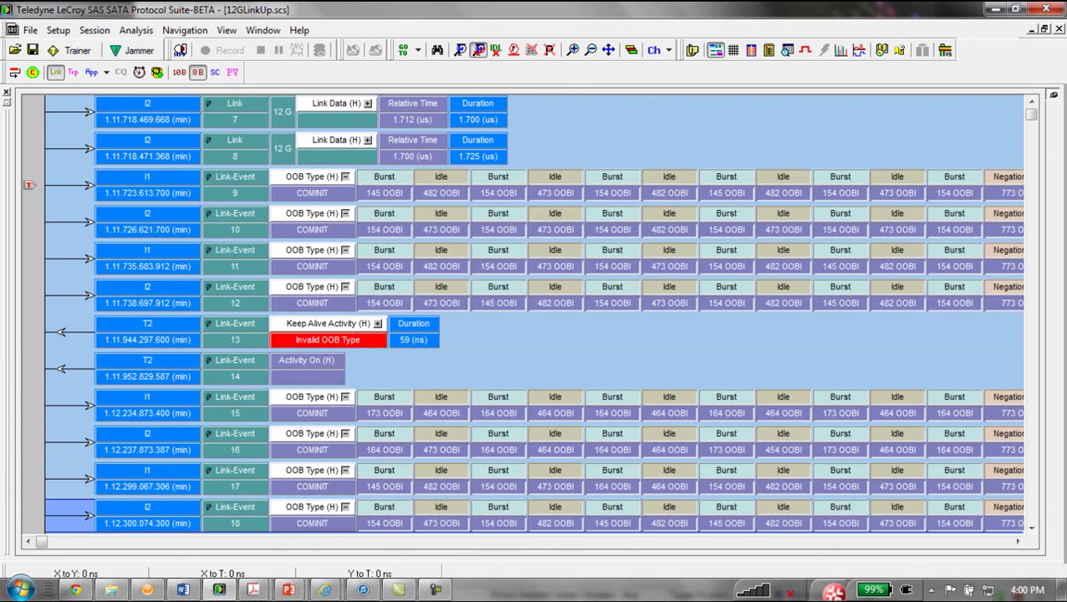
key(Down)
key(Down)
key(Down)
key(Down)
key(Down)
key(Down)
key(Down)
key(Down)
key(Down)
key(Down)
key(Down)
key(Down)
key(Down)
key(Down)
key(Down)
key(Down)
key(Down)
key(Down)
key(Down)
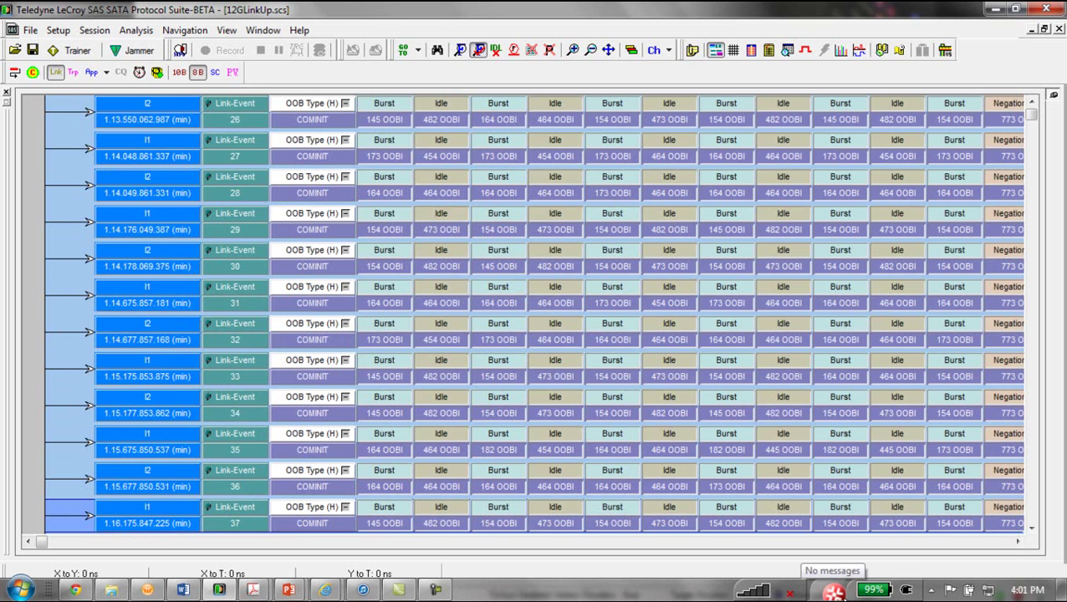
key(Down)
key(Down)
key(Down)
key(Down)
key(Down)
key(Down)
key(Down)
key(Down)
key(Down)
key(Down)
key(Down)
key(Down)
key(Down)
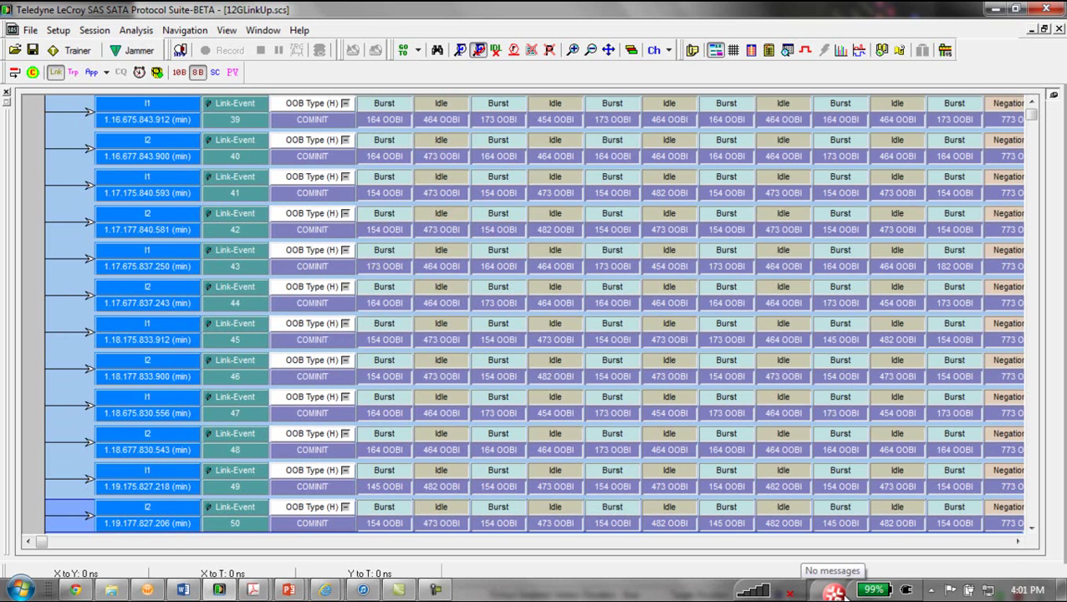
key(Down)
key(Down)
key(Down)
key(Down)
key(Down)
key(Down)
key(Down)
key(Down)
key(Down)
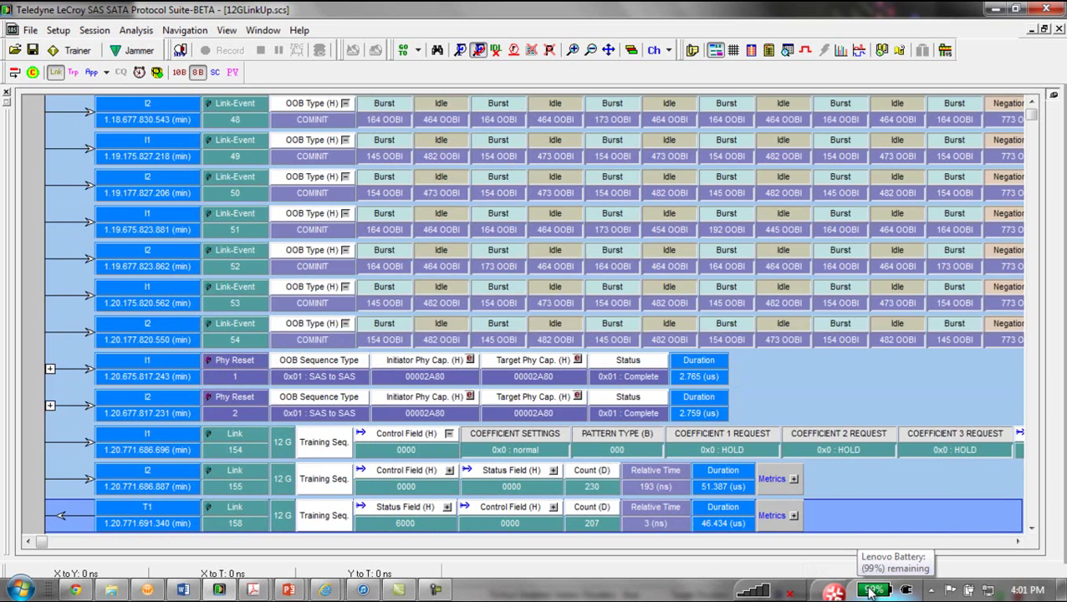
key(Down)
key(Down)
key(Down)
key(Down)
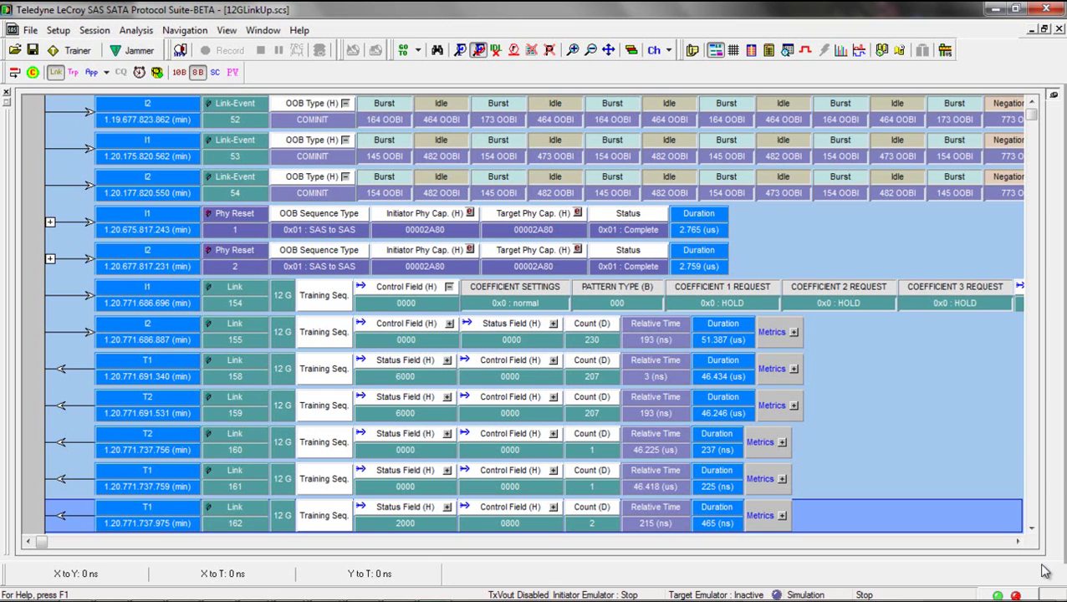
Step: Hide the I2 and T2 ports in the Ch filter so only I1 and T1 traffic shows
click(669, 50)
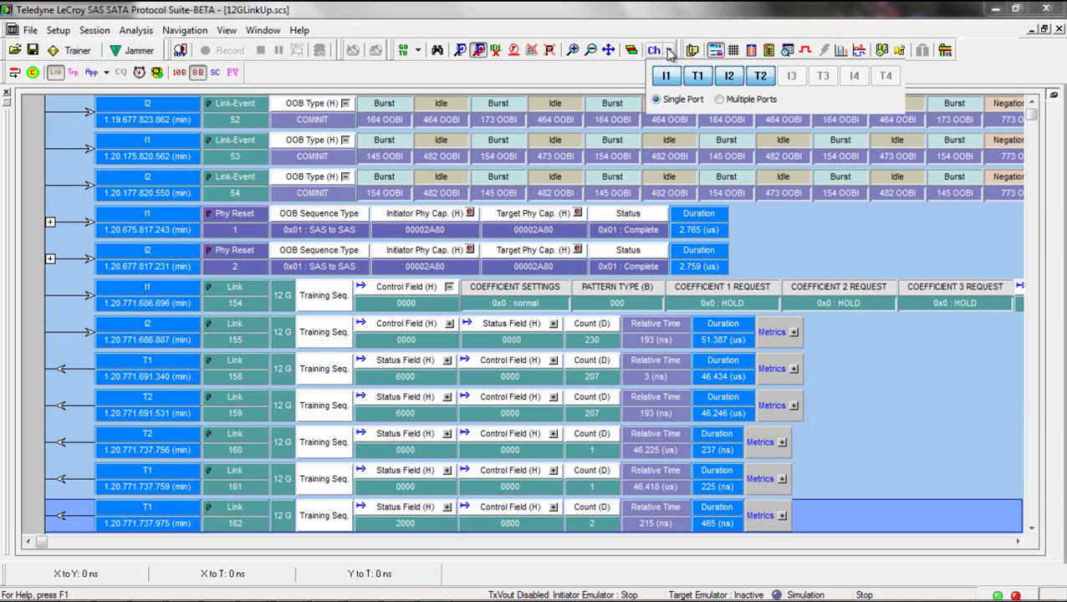
click(729, 77)
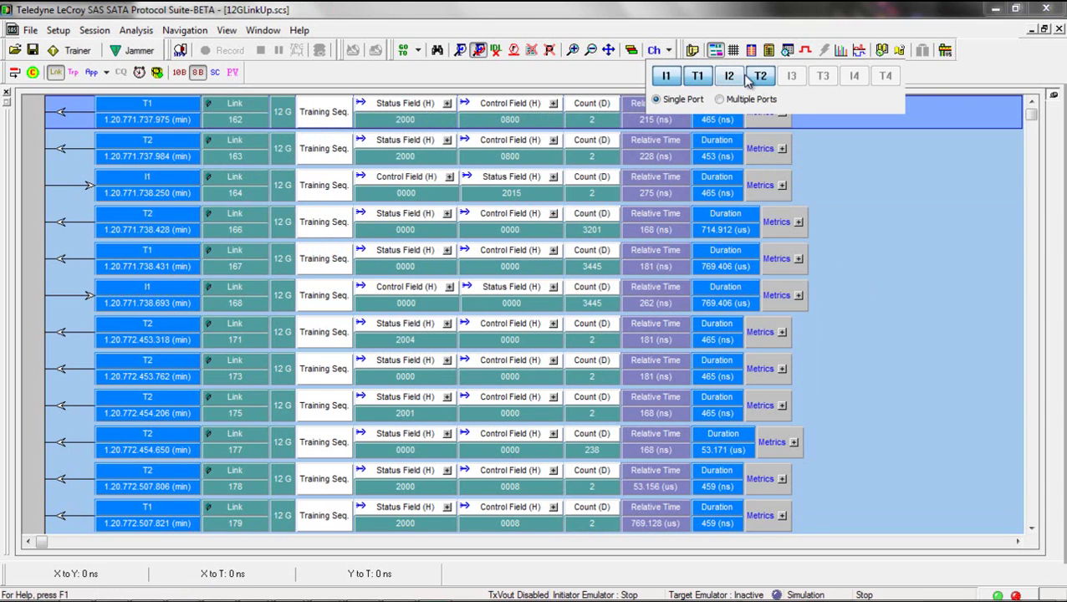
click(760, 76)
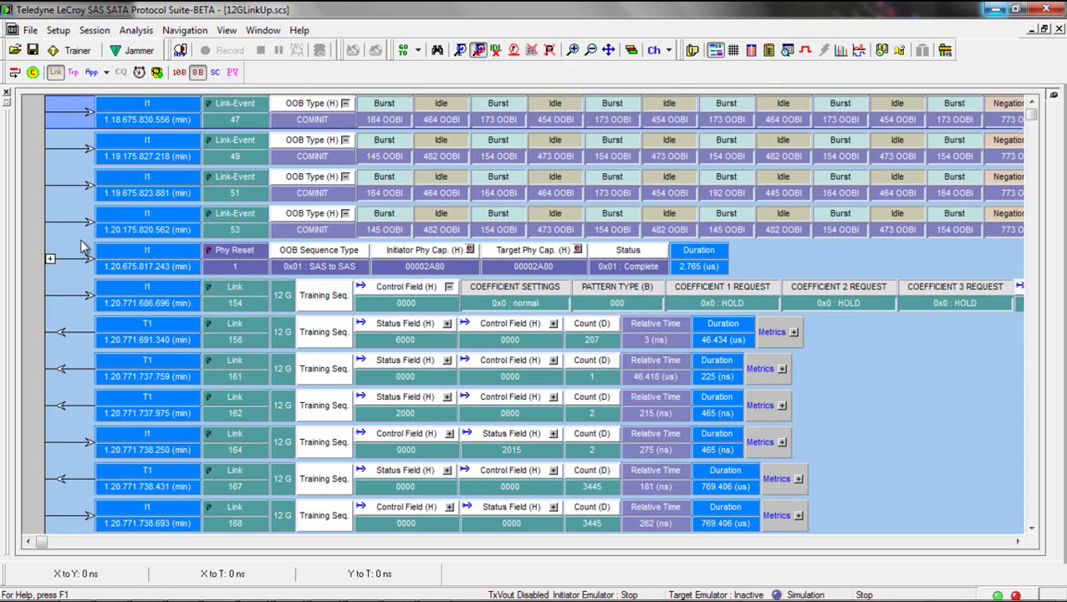
Step: Expand the first Phy Reset record and select its COMSAS link event 60
click(50, 258)
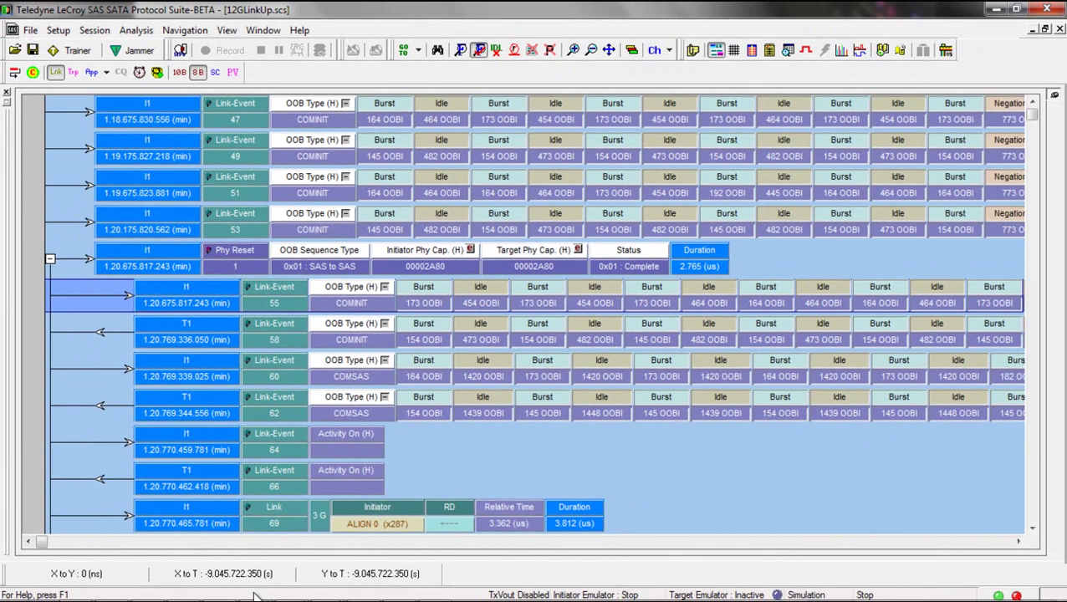
click(212, 374)
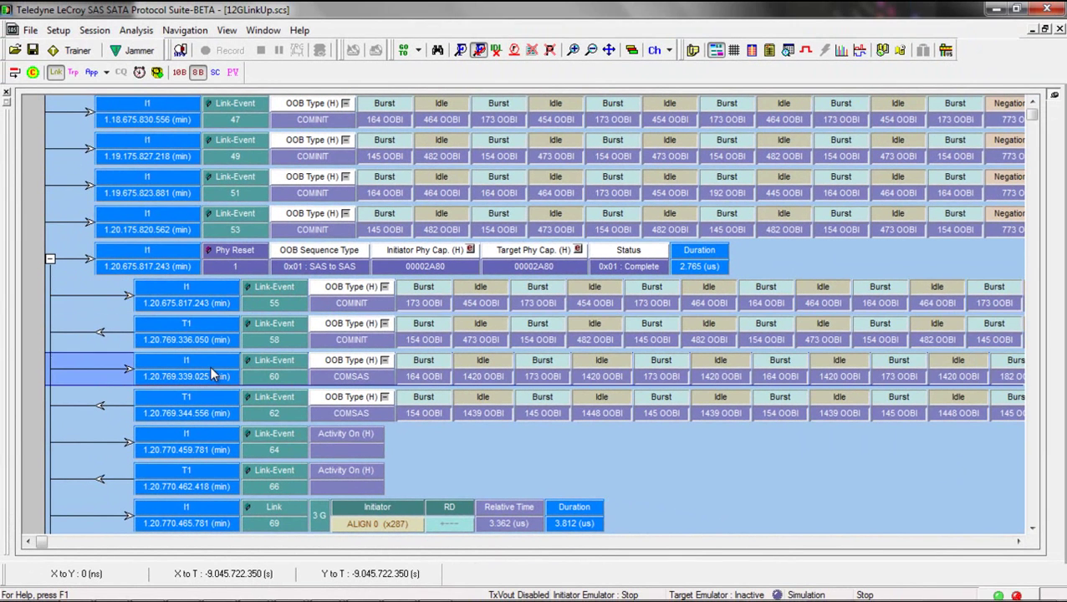
Step: Show non-compact OOB waveforms and mark 950 ns between two I1 bursts
click(807, 51)
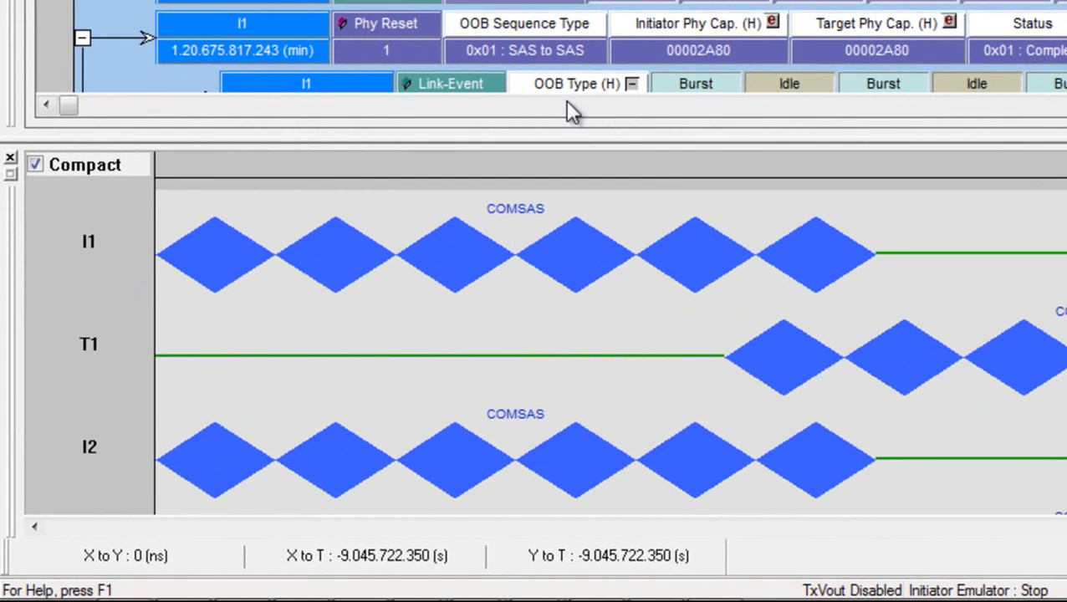
click(34, 165)
click(37, 166)
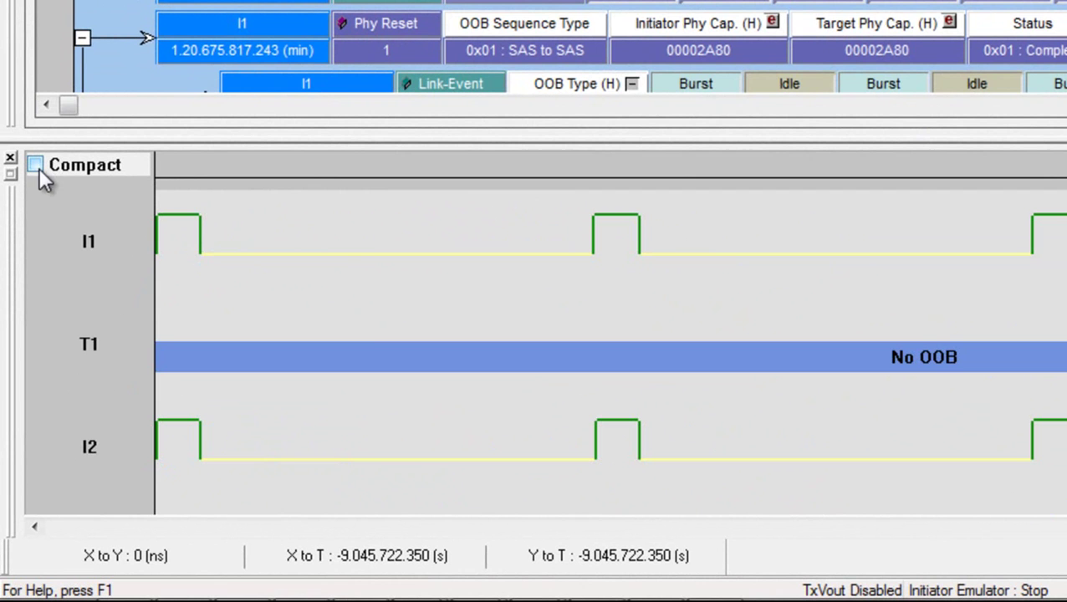
click(200, 186)
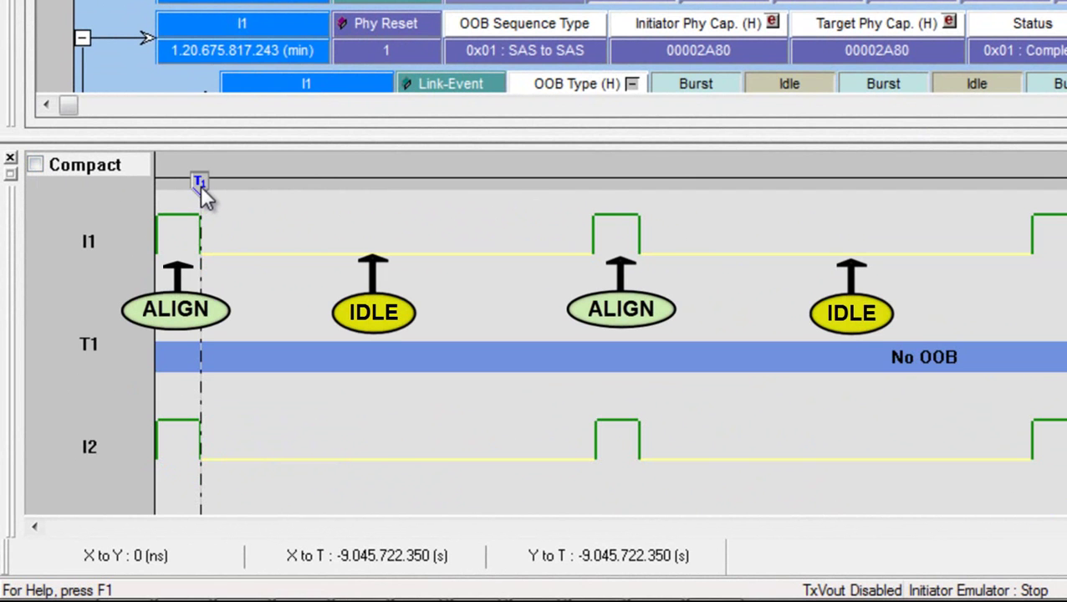
click(591, 186)
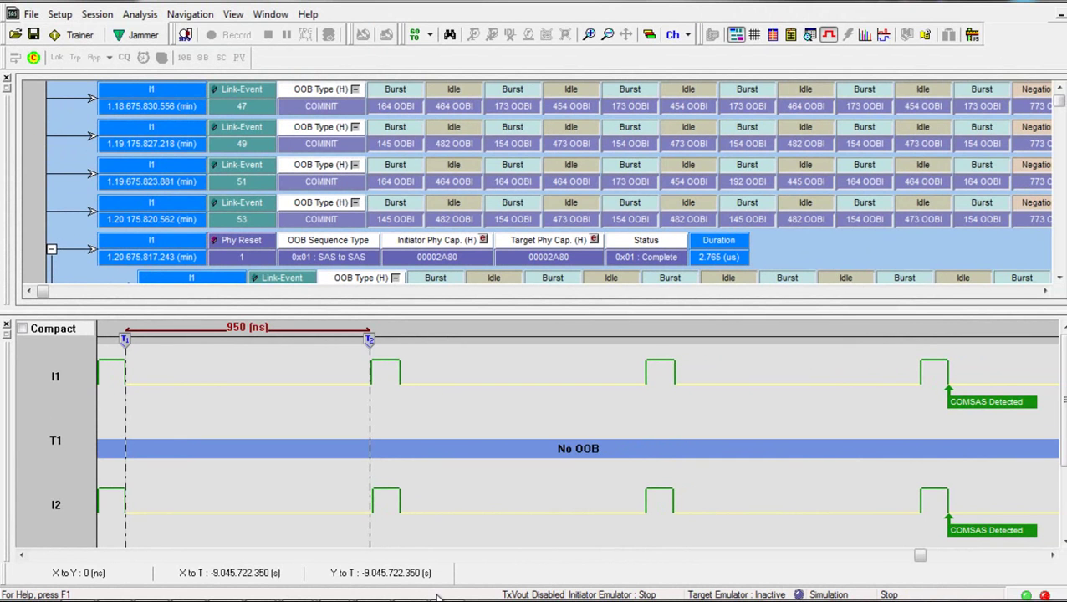
Step: Place T1 and T2 markers across one T1 ALIGN burst, measuring 103 ns
click(1059, 279)
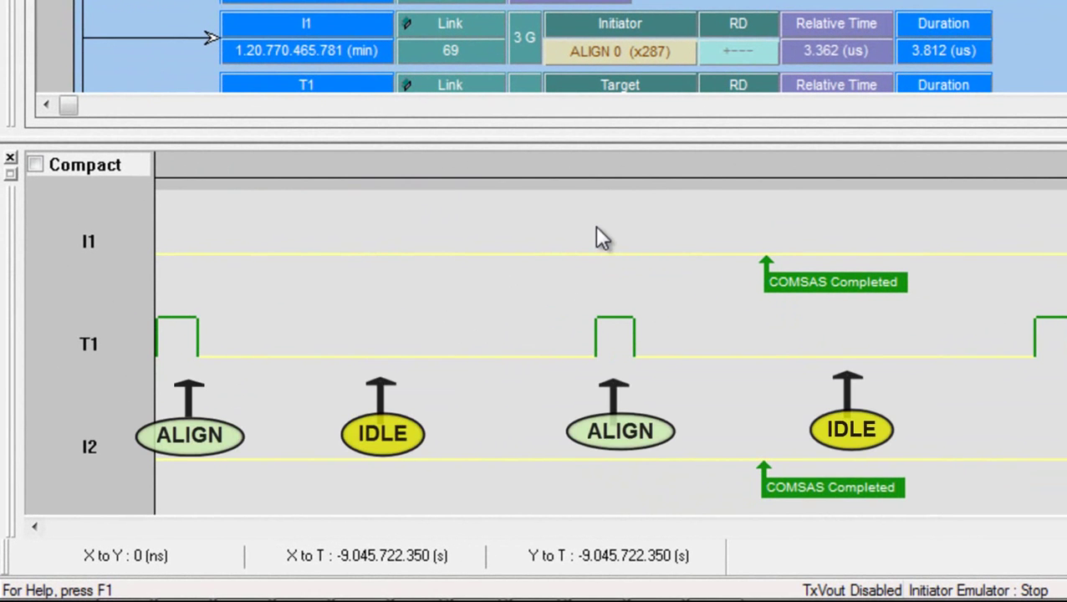
click(591, 182)
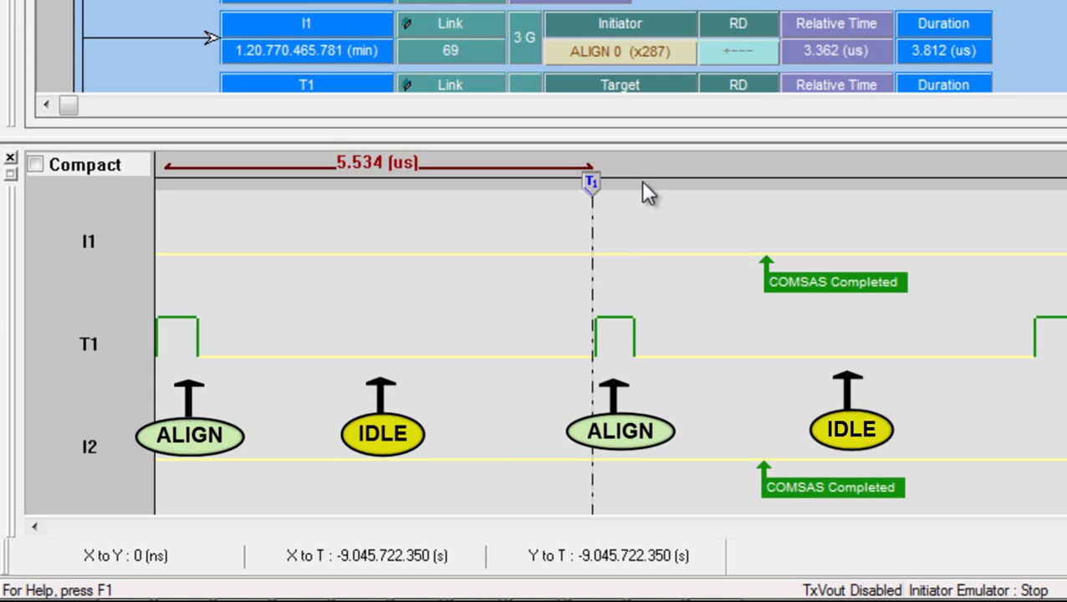
click(641, 182)
drag(635, 180, 635, 182)
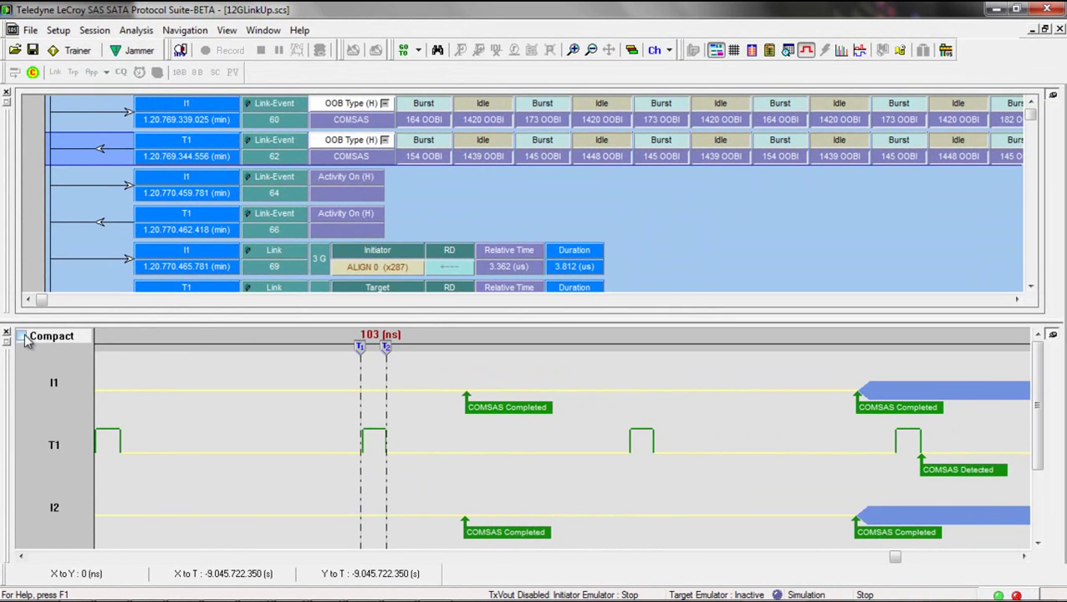
Step: Return the waveforms to compact form and select Activity On link record 64
click(23, 336)
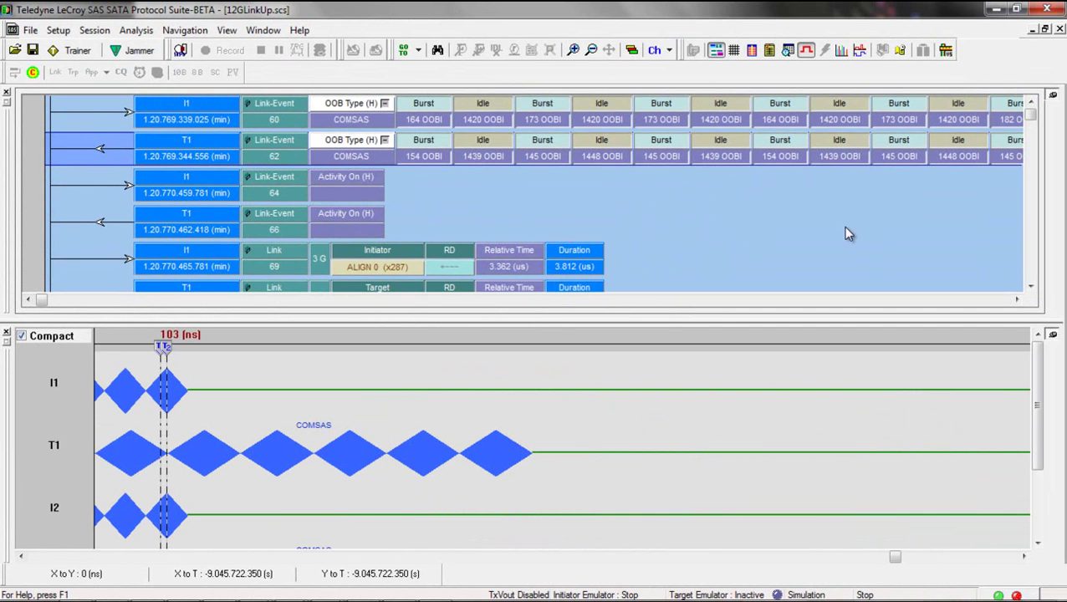
click(425, 262)
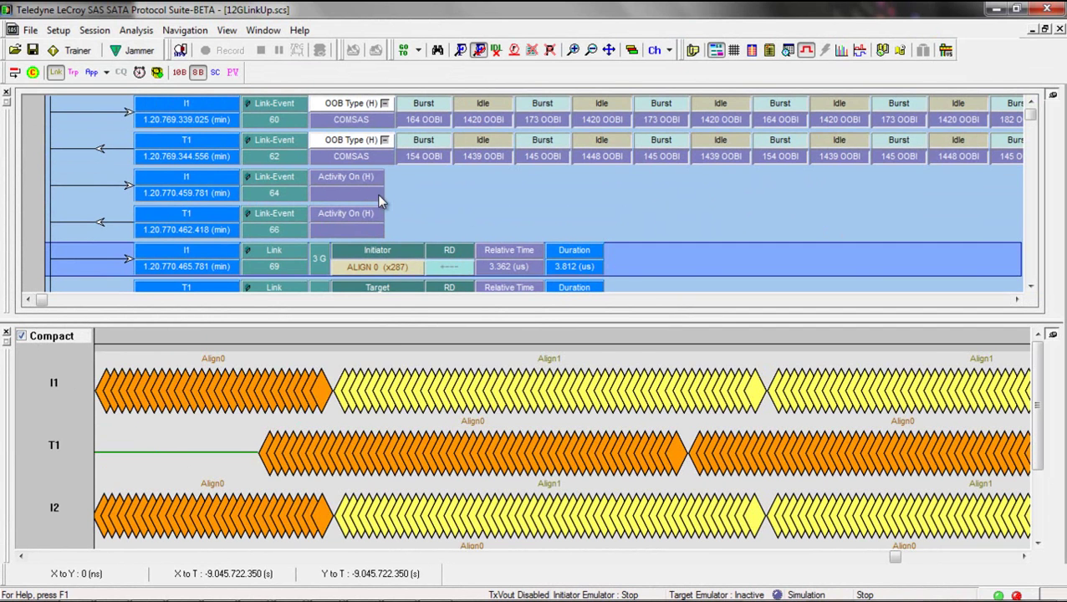
click(351, 189)
mouse_move(352, 189)
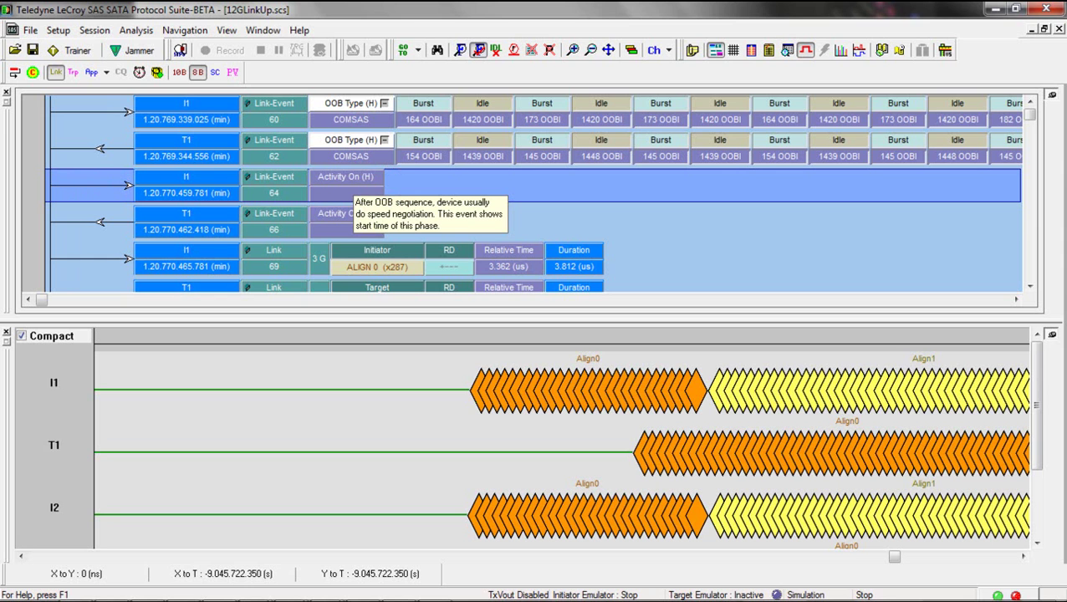
Step: Step down through the 3 G ALIGN 0 and ALIGN 1 records to the COMWAKE events
key(Down)
key(Down)
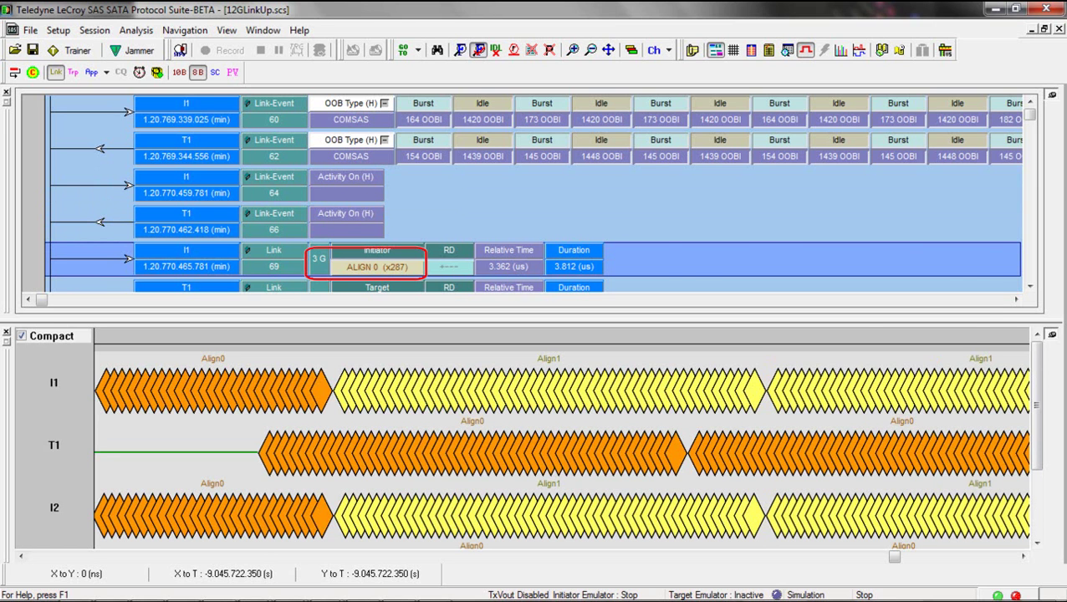
key(Down)
key(Down)
key(Down)
key(Down)
key(Down)
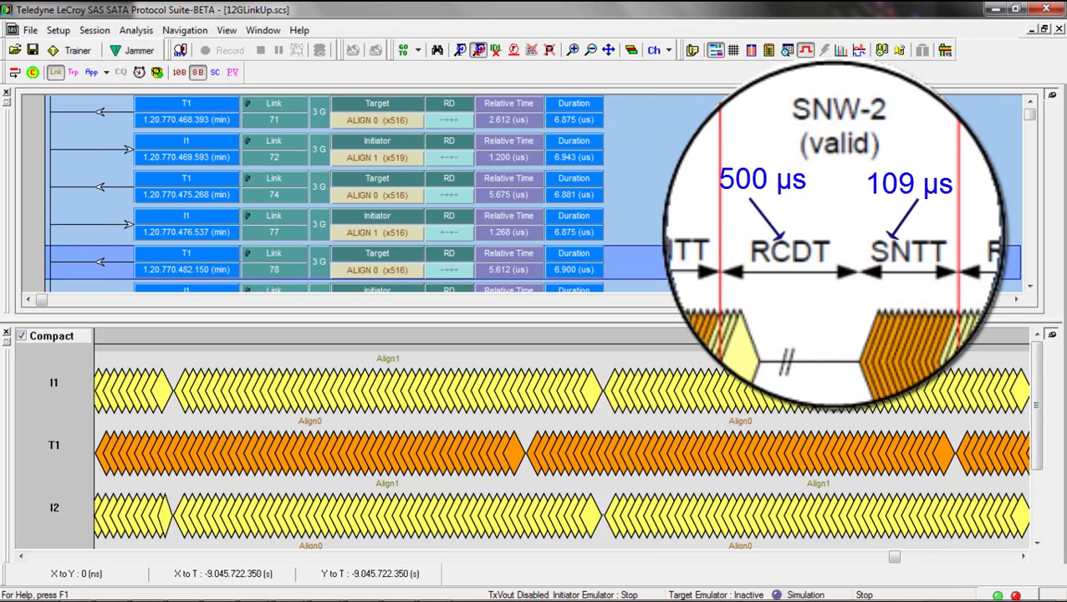
key(Down)
key(Down)
key(Down)
key(Down)
key(Down)
key(Down)
key(Down)
key(Down)
key(Down)
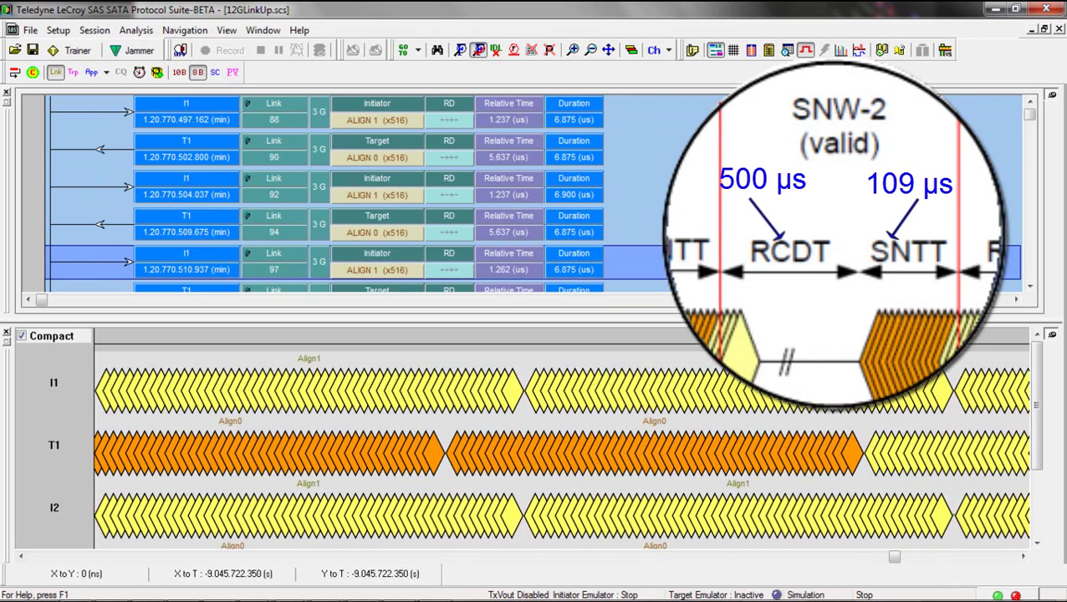
key(Down)
key(Down)
key(Down)
key(Down)
key(Down)
key(Down)
key(Down)
key(Down)
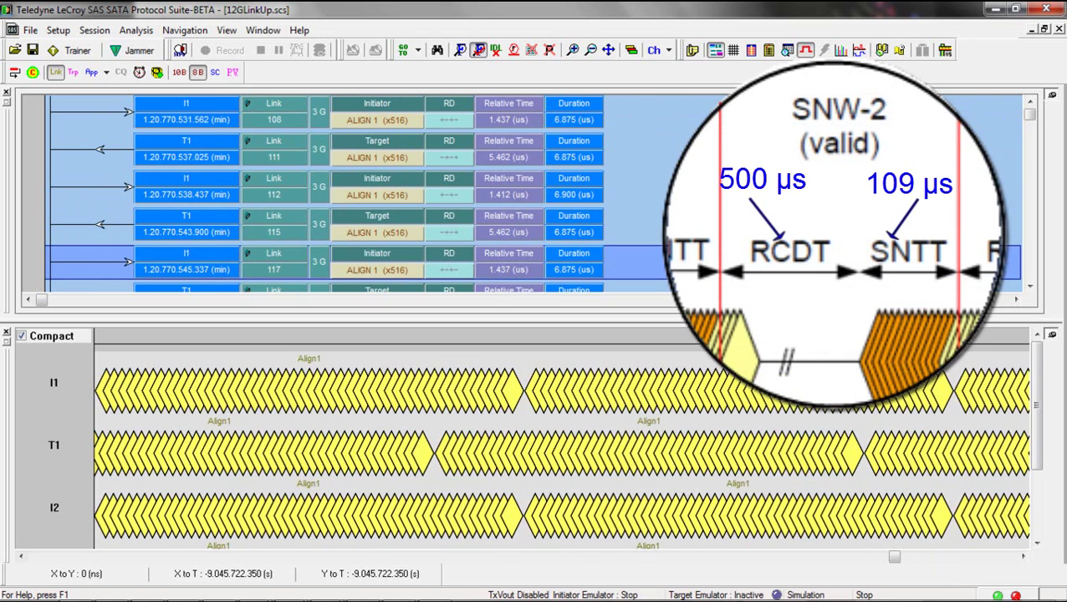
key(Down)
key(Down)
key(Down)
key(Down)
key(Down)
key(Down)
key(Down)
key(Down)
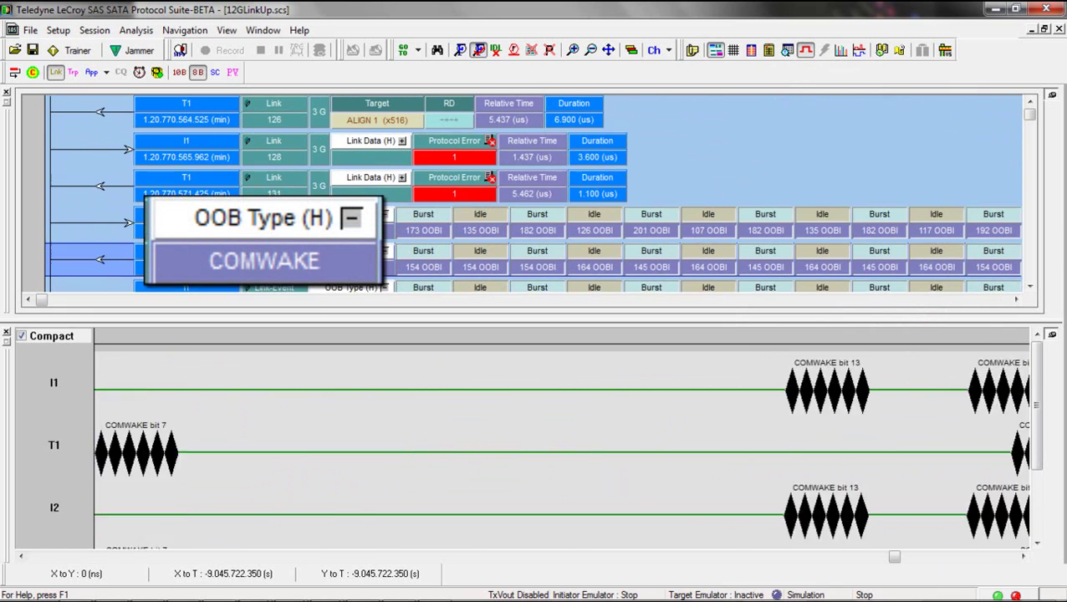
Step: Advance to the COMWAKE bits, then scroll back up to Phy Reset record 1
key(Down)
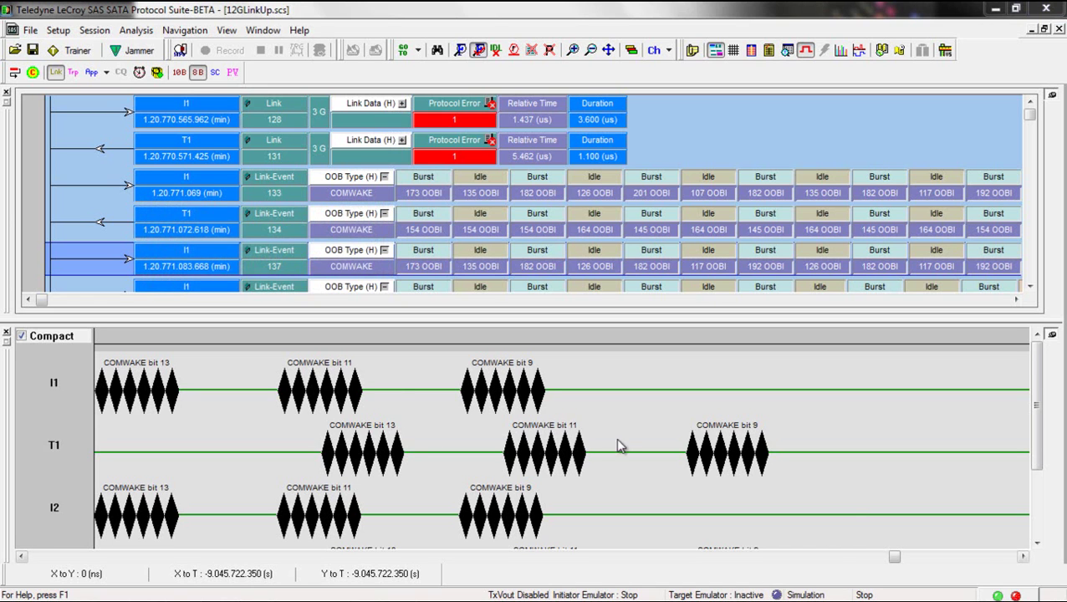
mouse_move(338, 380)
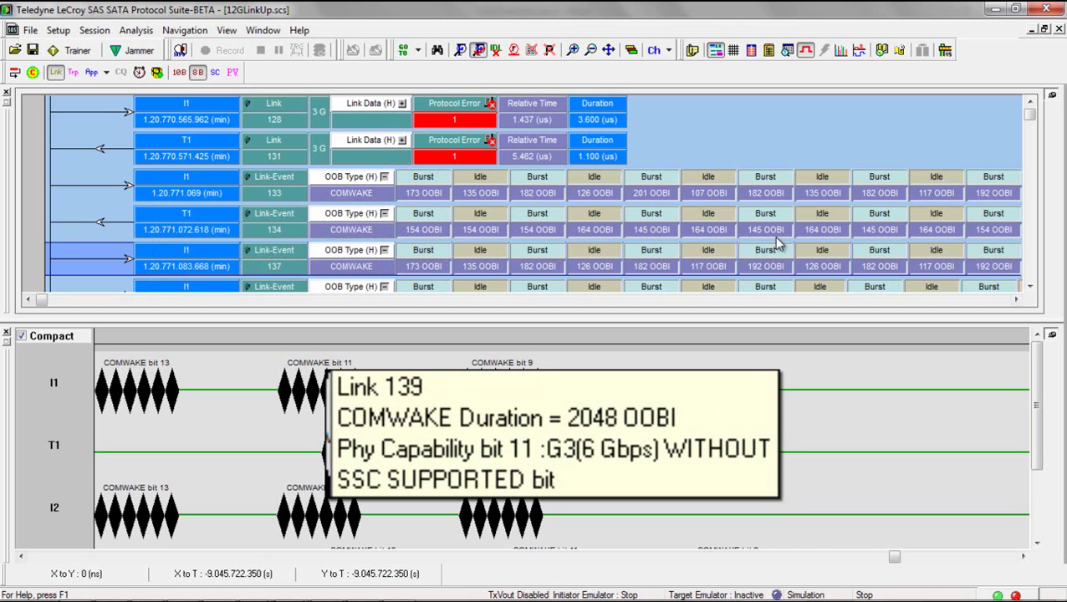
click(1029, 100)
drag(1029, 100, 1029, 101)
Step: Select Phy Reset record 1 and decode Target Phy Cap. 00002A80 (G2, G3, G4 without SSC)
click(344, 153)
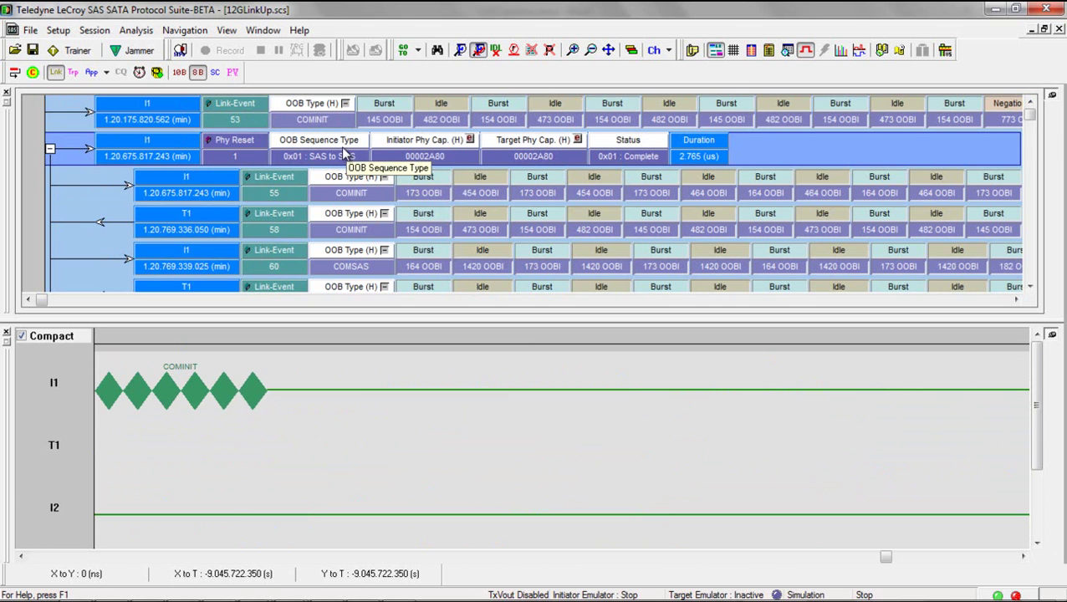
click(577, 139)
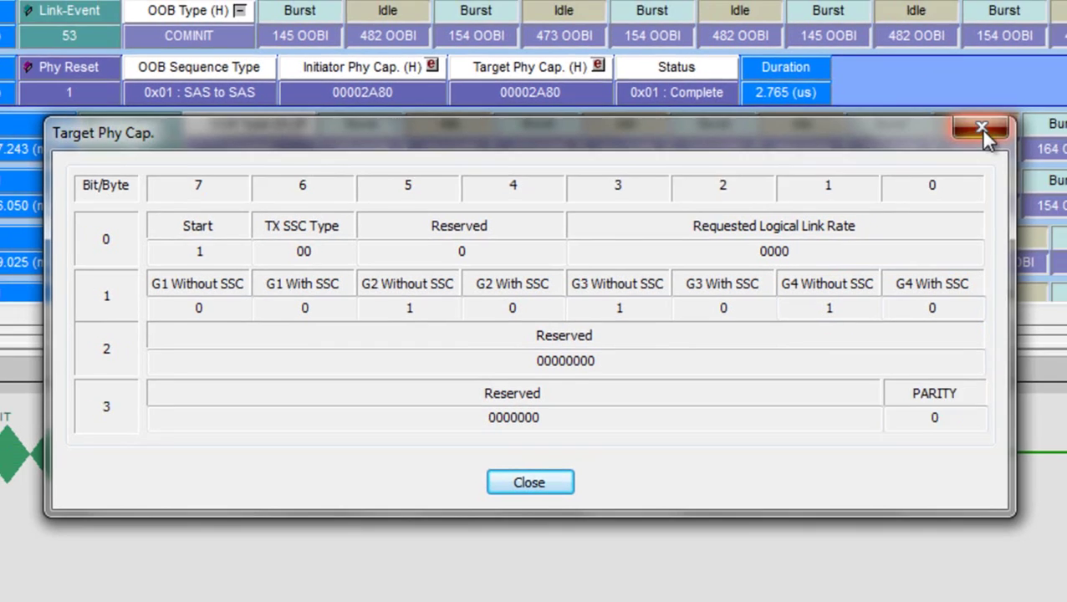
Step: Close the Target Phy Cap. decode dialog
click(1000, 120)
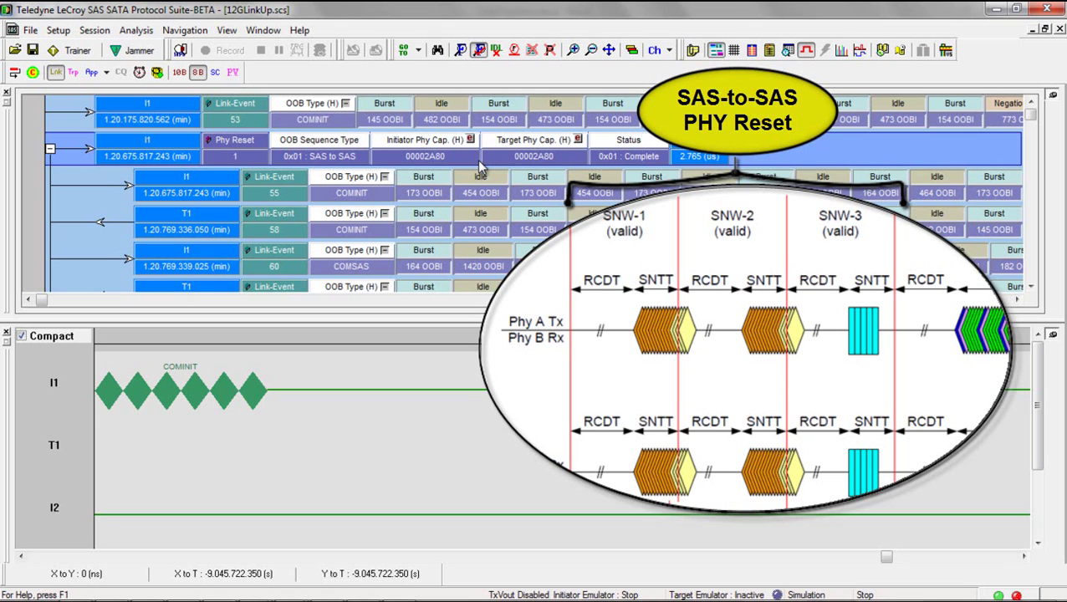
Step: Collapse Phy Reset record 1 so 12G Training Seq. records 154–161 sit directly below it
click(51, 149)
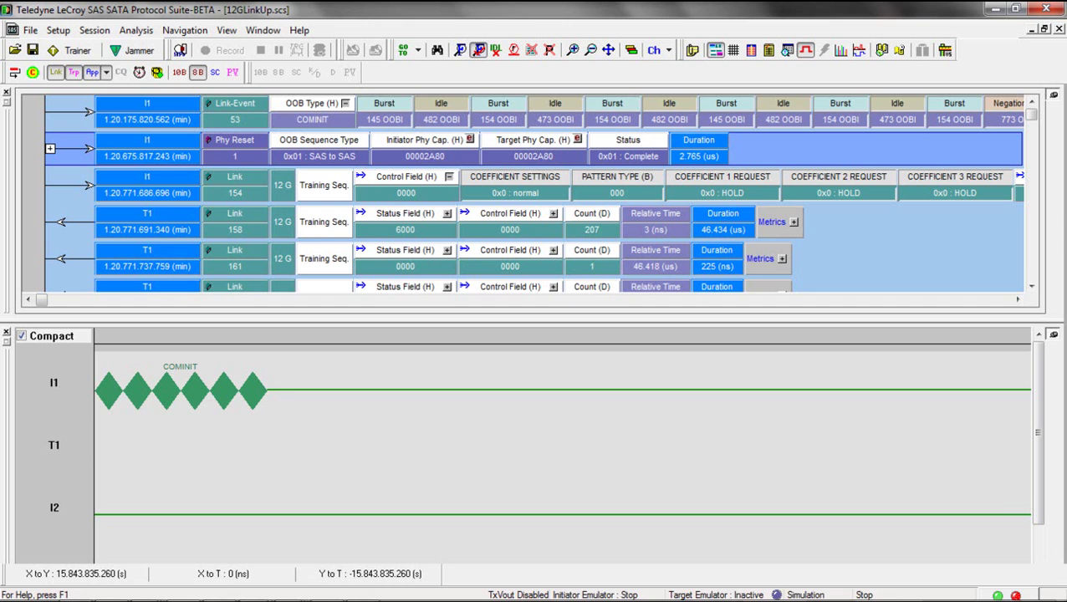
Step: Close the Compact waveform pane so the trace shows records 1 and 154–183
click(805, 50)
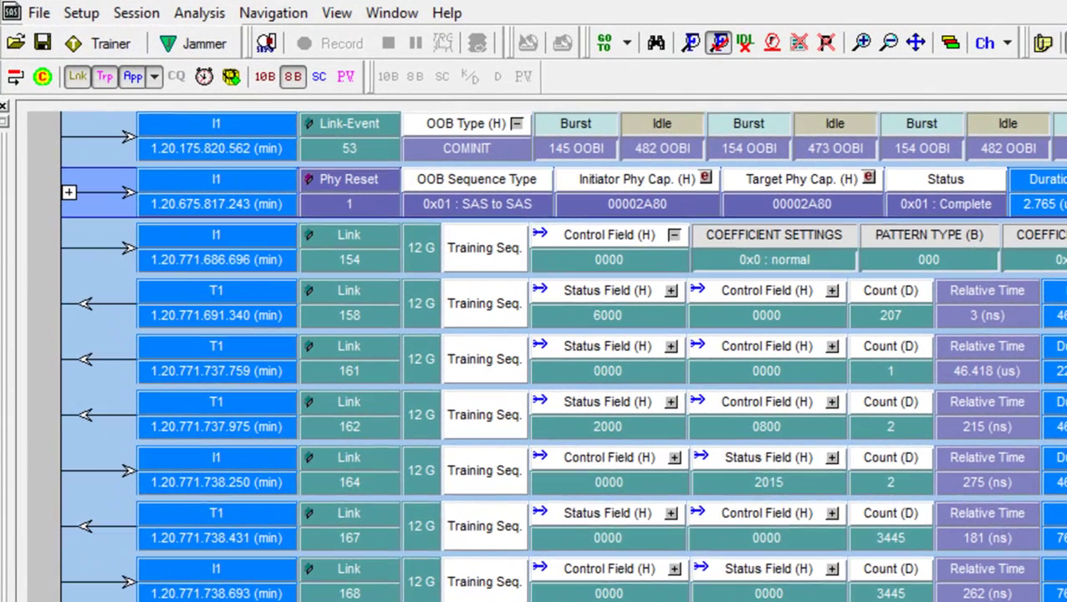
Step: Select Link 154 training packet and reorder the packets by time
click(319, 183)
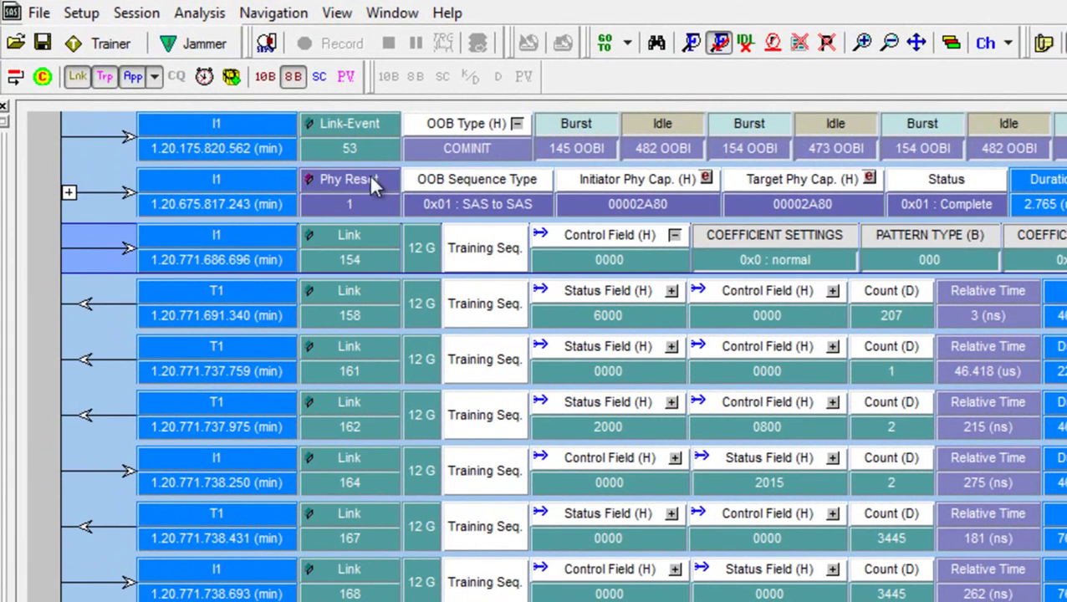
click(204, 81)
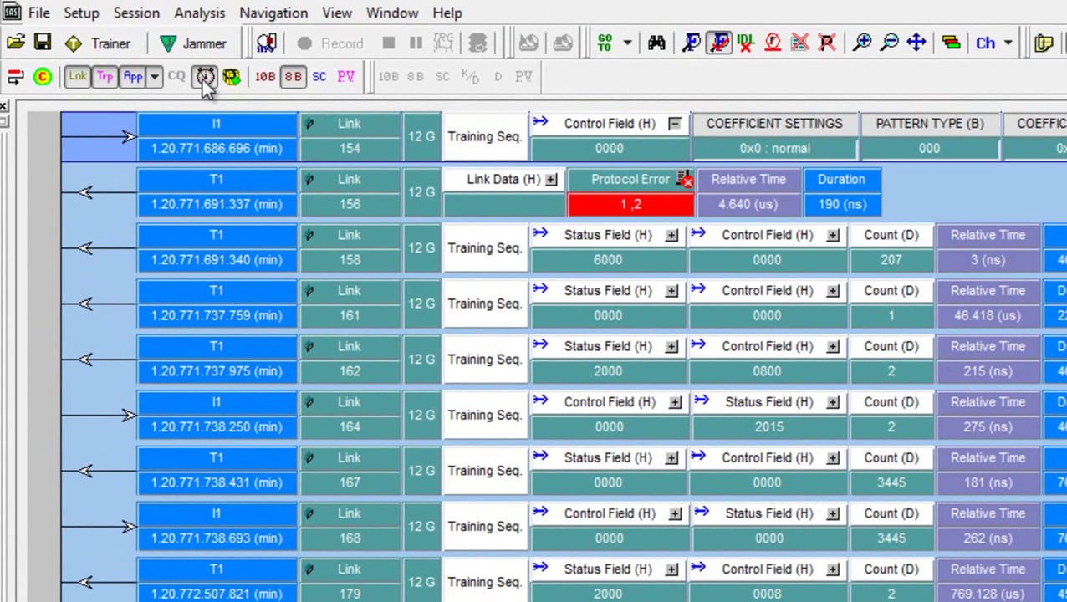
scroll(535, 351, up, 2)
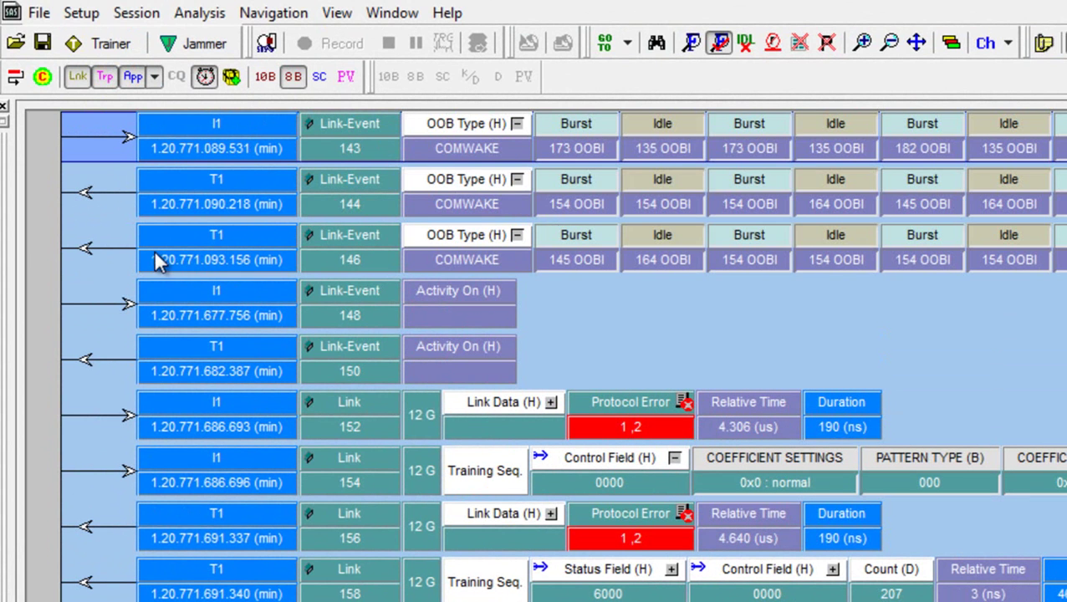
Step: Place the X marker on COMWAKE packet 146 and the Y marker on packet 156, 598.181 µs apart
click(153, 249)
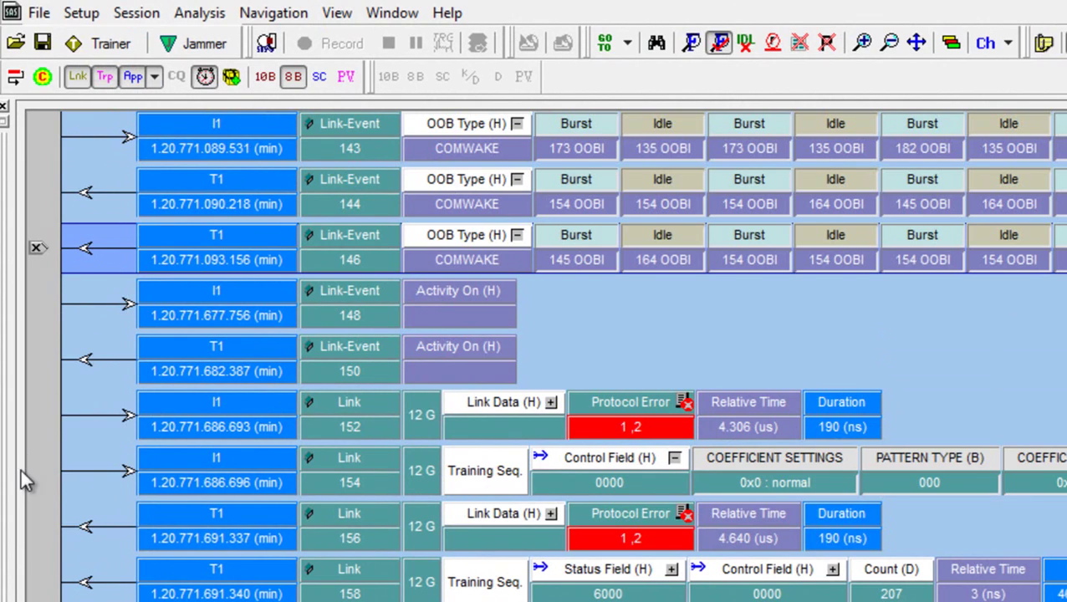
click(33, 526)
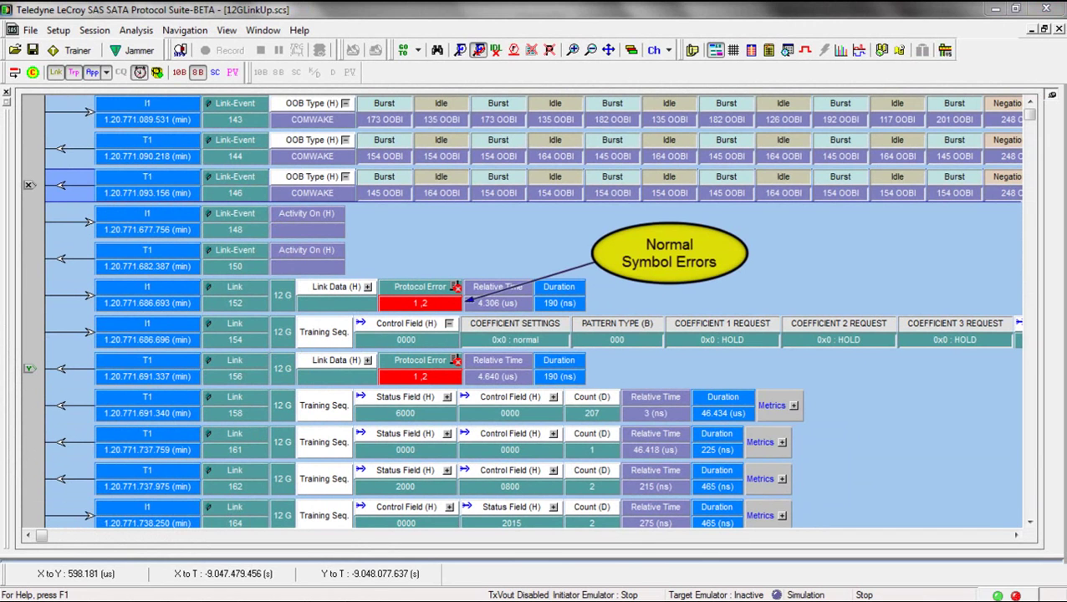
key(Down)
key(Down)
key(Down)
key(Down)
key(Down)
key(Down)
key(Down)
key(Down)
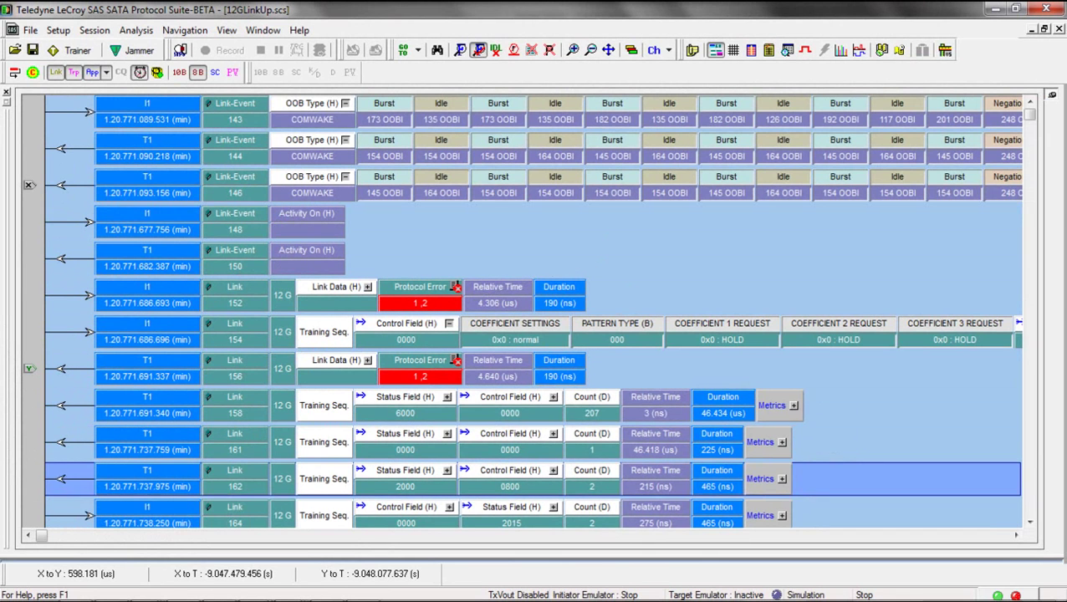
Step: Move down to training packet 181 and expand its Control Field (H) to show normal settings and HOLD requests
key(Down)
key(Down)
key(Down)
key(Down)
key(Down)
key(Down)
key(Down)
key(Down)
key(Down)
key(Down)
key(Down)
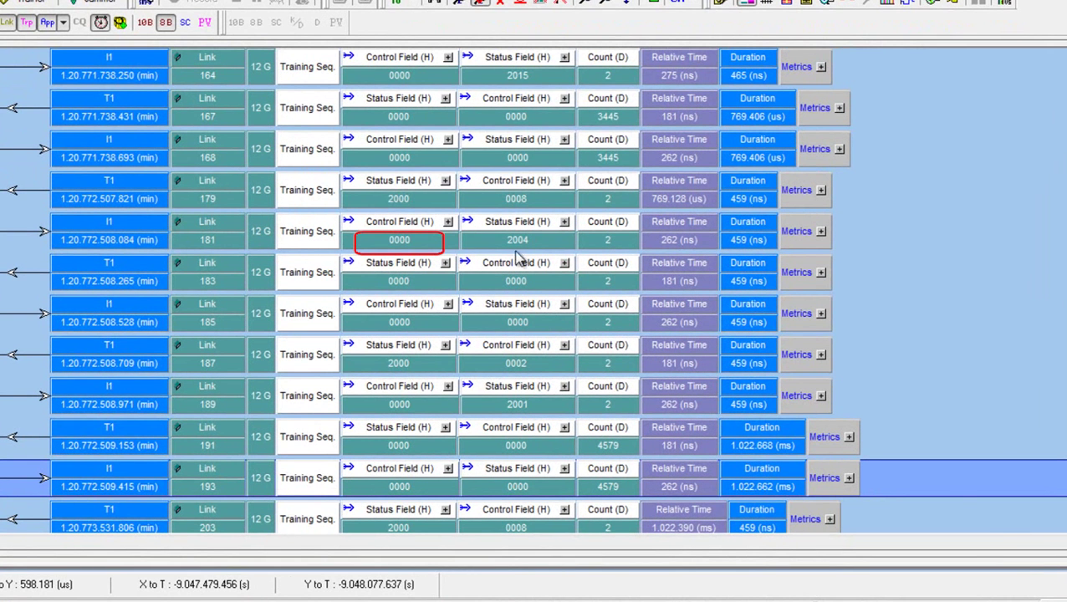
click(448, 223)
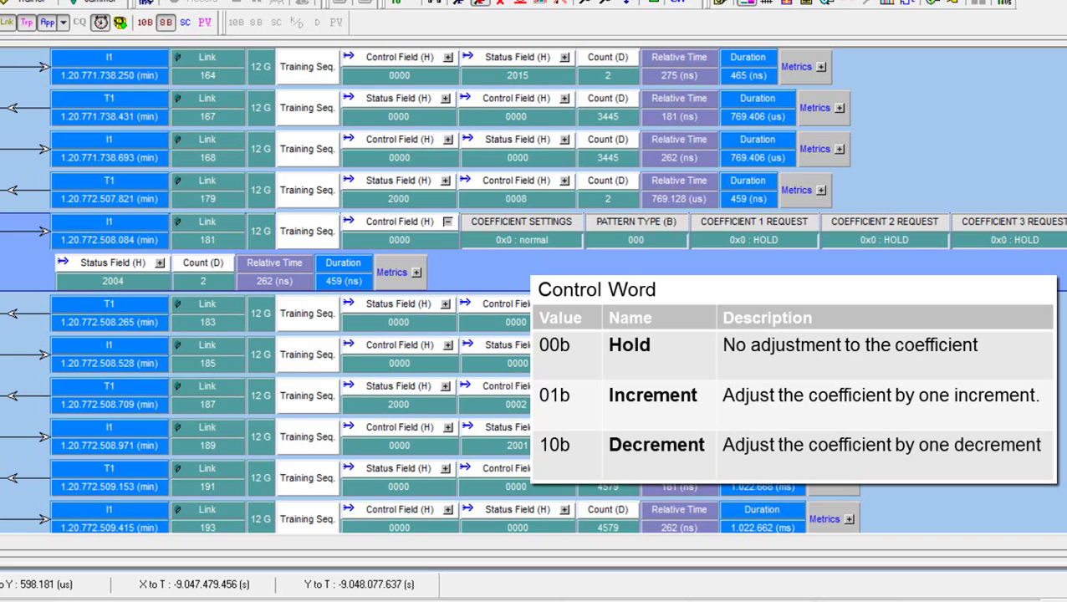
Step: Expand packet 181's Status Field 2004: coefficients 1 and 3 ready, coefficient 2 update complete
click(159, 263)
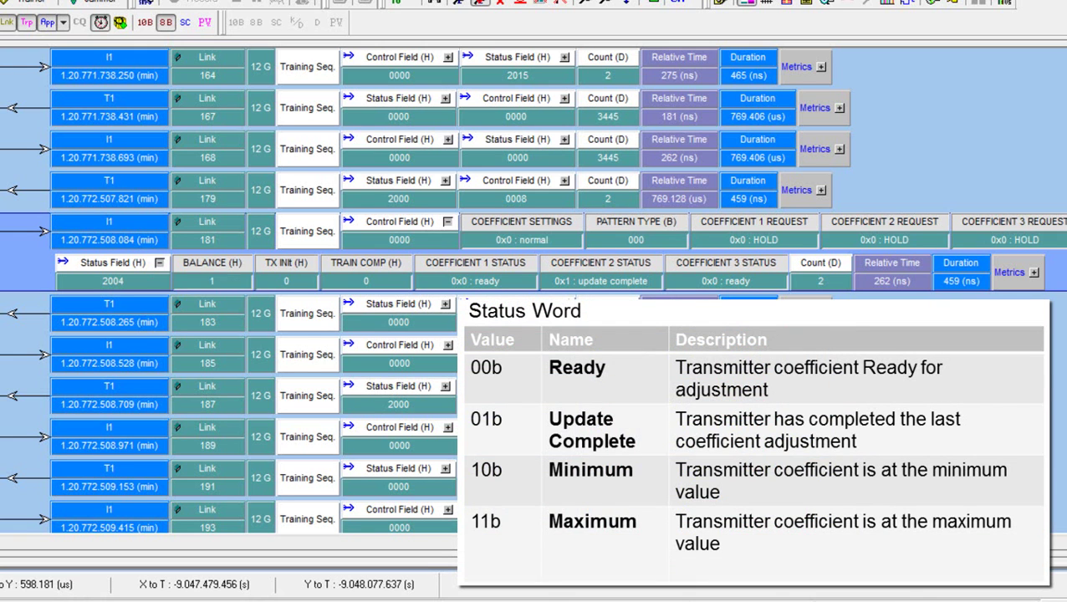
Step: Step down to packet 239 and expand its Status and Control Fields: all coefficients ready, all requests HOLD
key(Down)
key(Down)
key(Down)
key(Down)
key(Down)
key(Down)
key(Down)
key(Down)
key(Down)
key(Down)
key(Down)
key(Down)
key(Down)
key(Down)
key(Down)
key(Down)
key(Down)
key(Down)
key(Down)
key(Down)
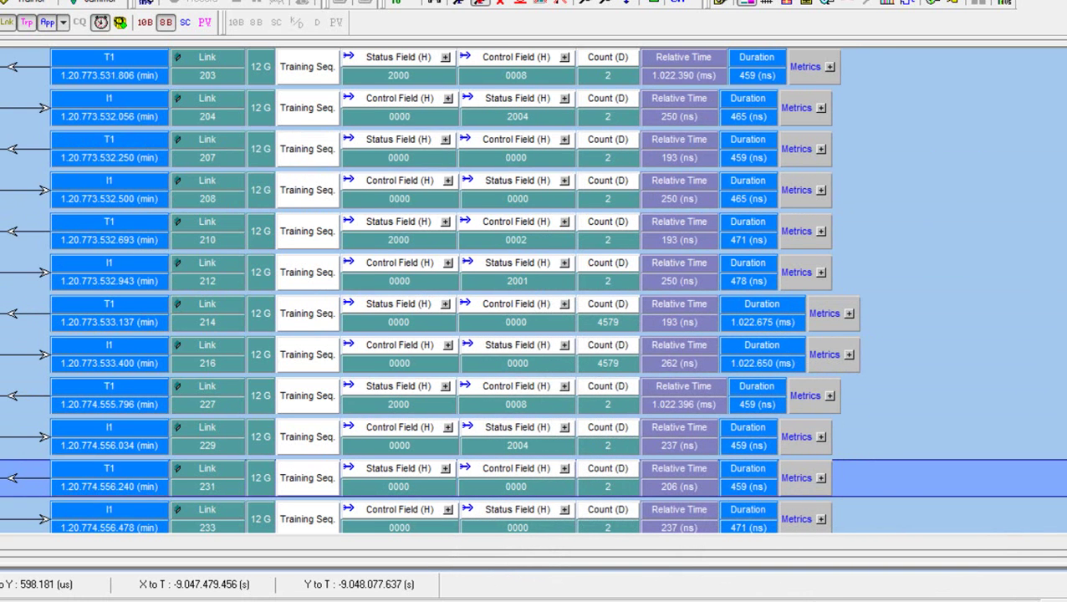
key(Down)
key(Down)
key(Down)
key(Down)
key(Down)
key(Down)
key(Down)
key(Down)
key(Down)
key(Down)
key(Down)
key(Down)
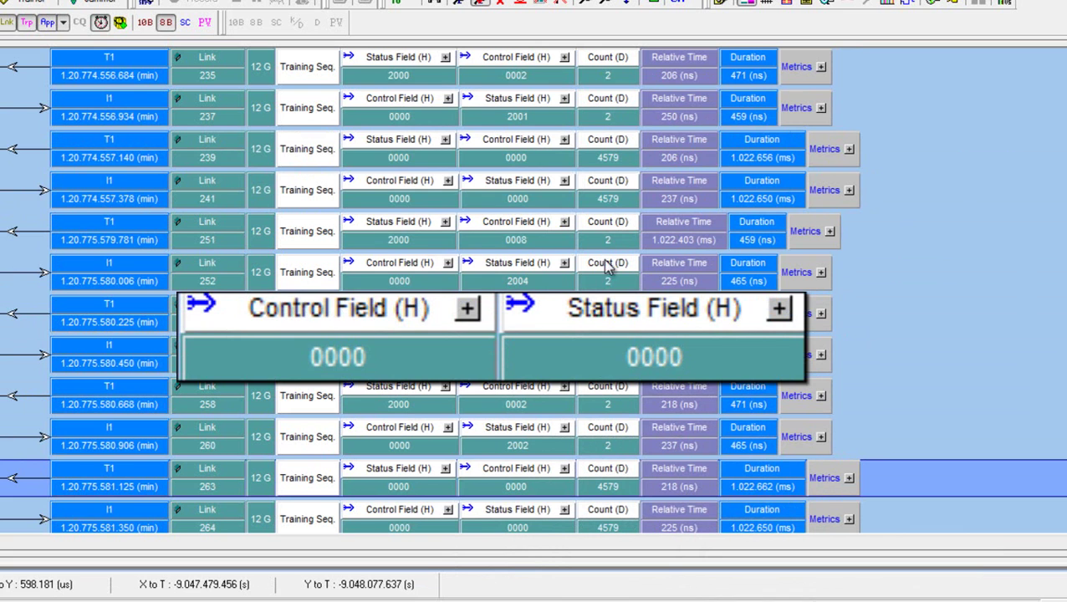
click(444, 139)
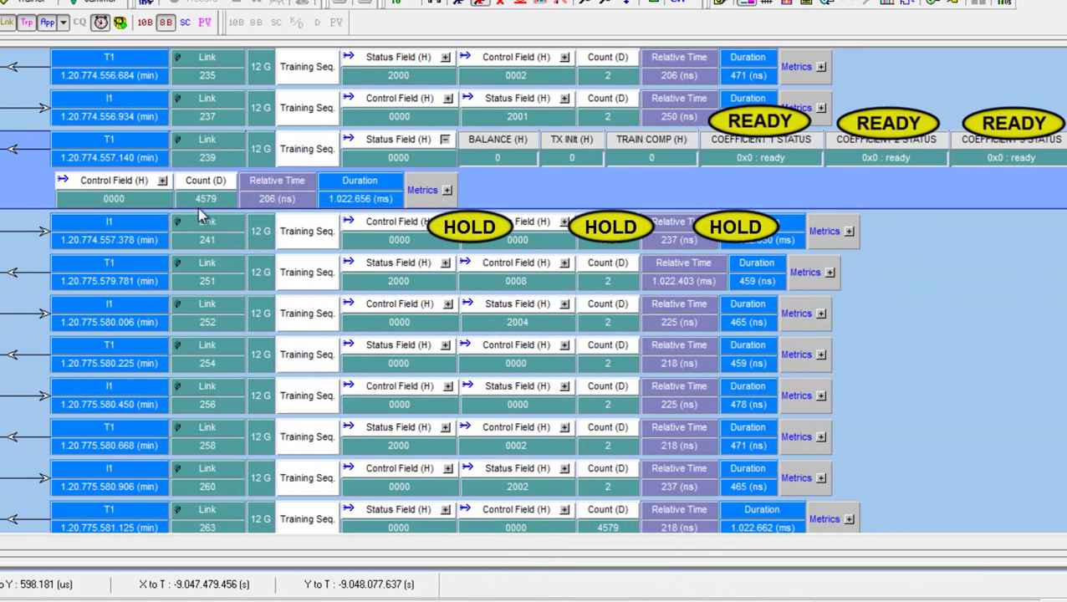
click(162, 182)
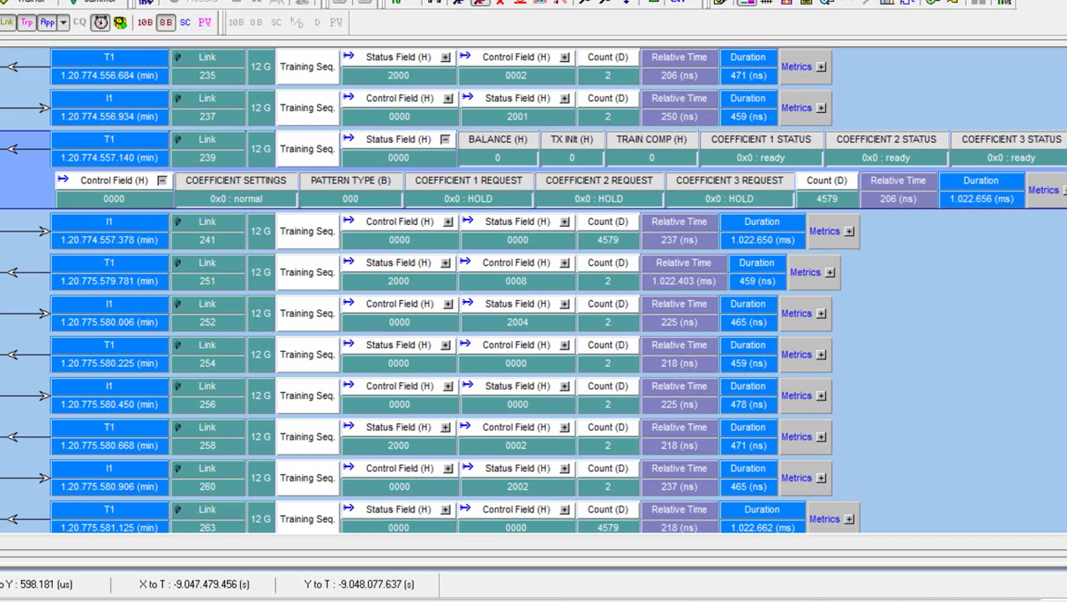
Step: Expand packet 251's Control Field (coefficient 2 decrement) and packet 252's Status Field (update complete)
click(565, 265)
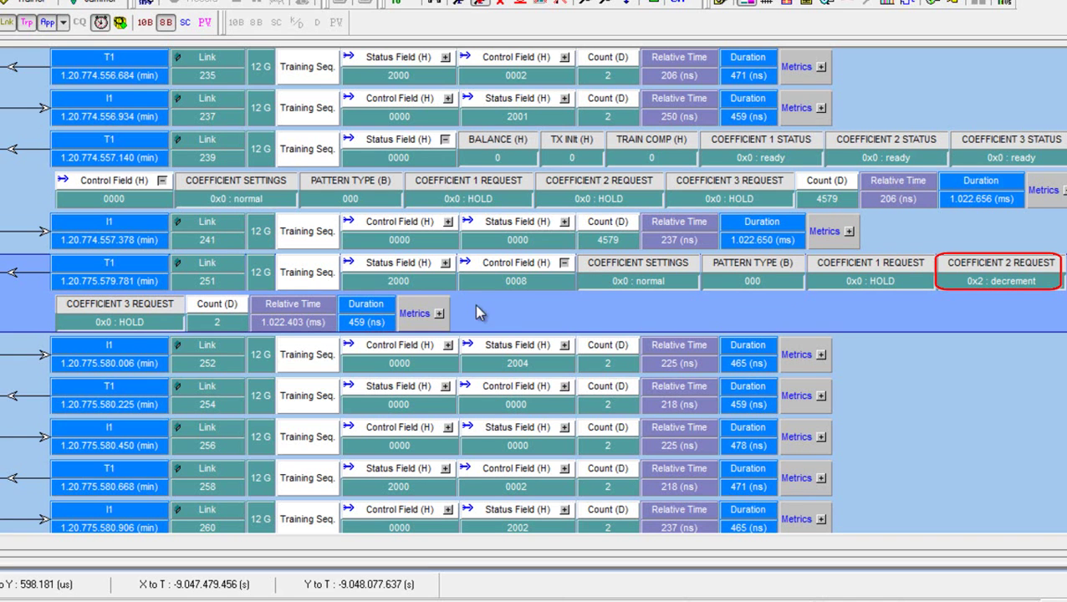
click(564, 344)
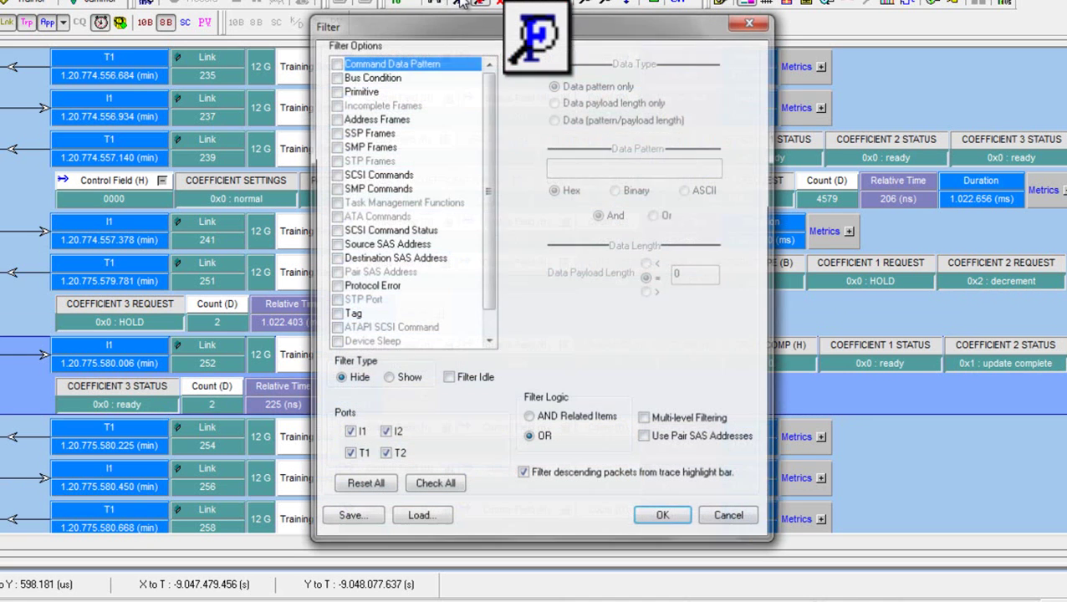
Step: In the Filter dialog, choose Training Sequence with Control Status checked and open Advanced conditions
click(457, 5)
scroll(492, 215, down, 1)
scroll(492, 216, down, 1)
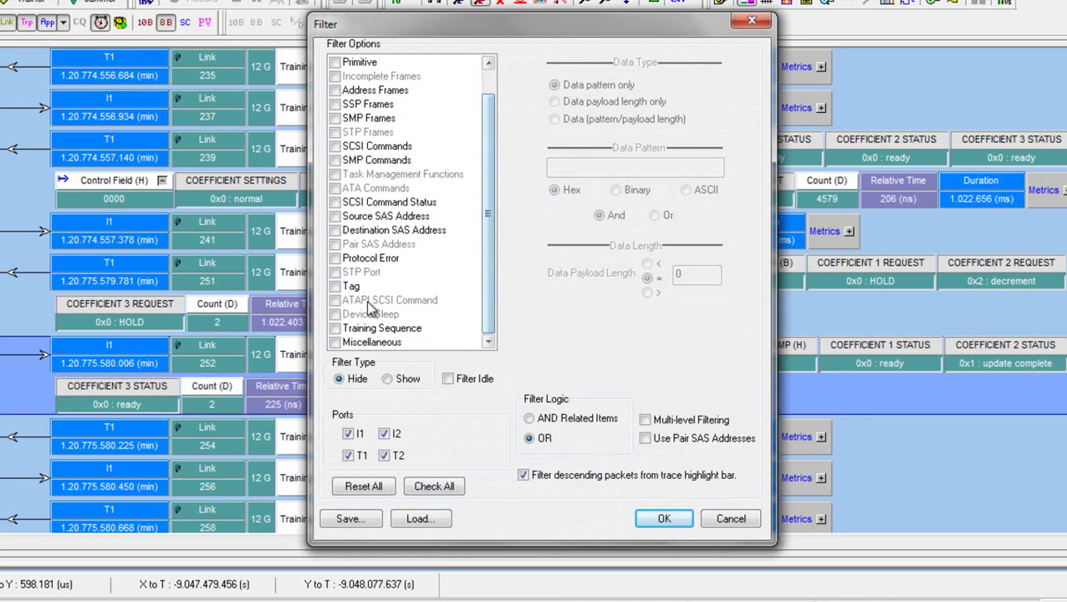
click(370, 328)
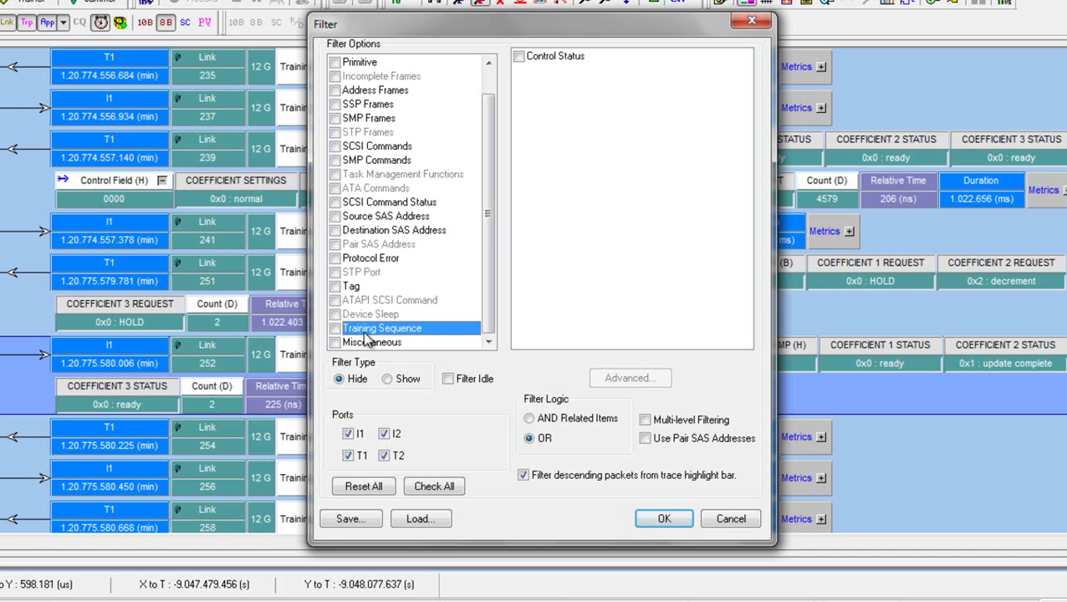
click(519, 56)
click(625, 379)
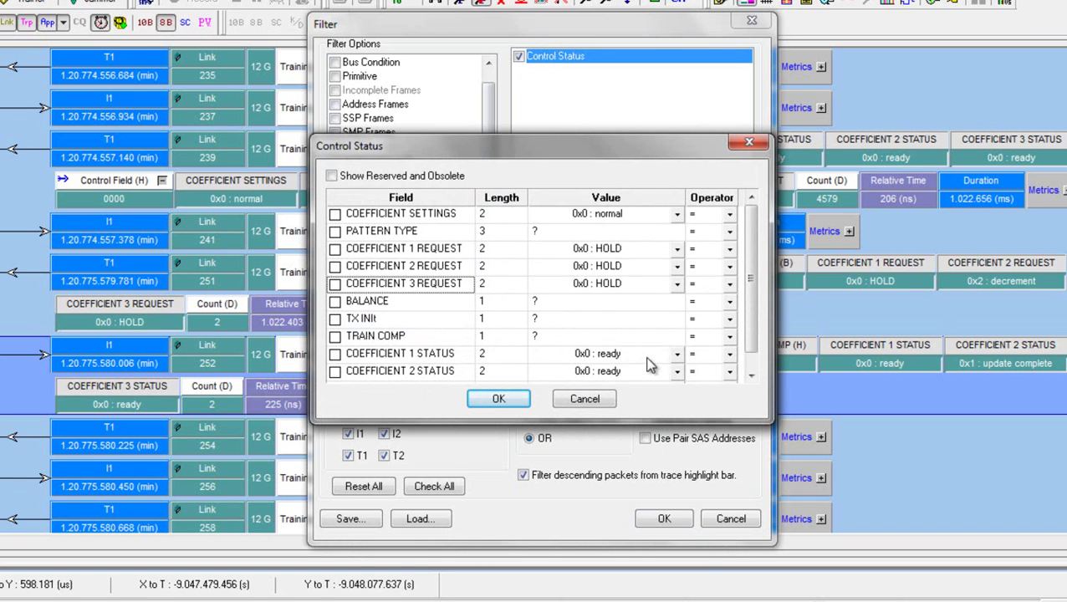
Step: Set Coefficient 1, 2 and 3 Request conditions to 0x0 : HOLD and confirm
click(675, 284)
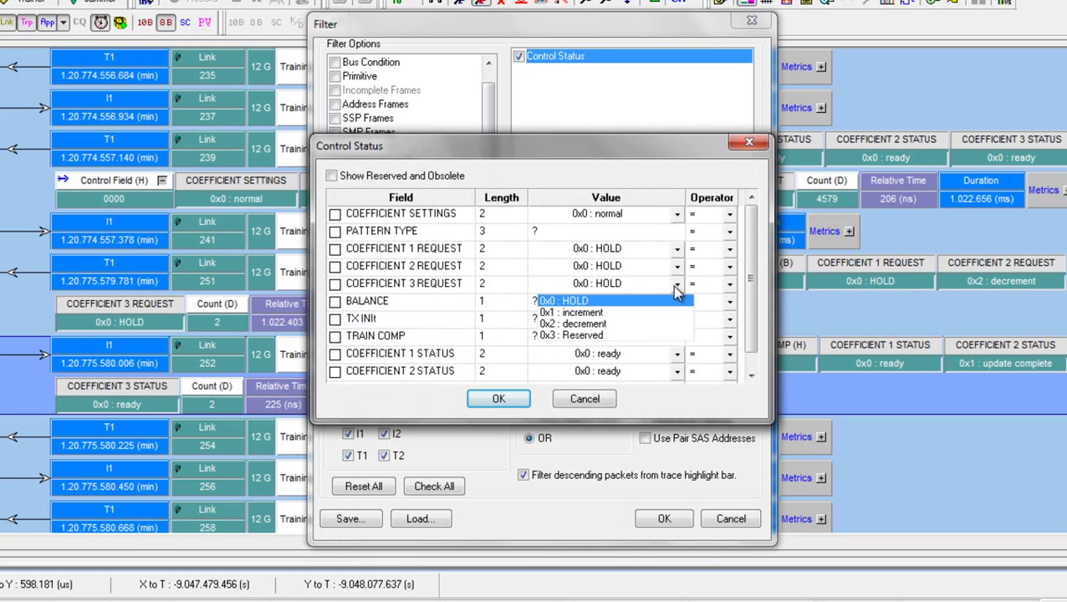
click(608, 312)
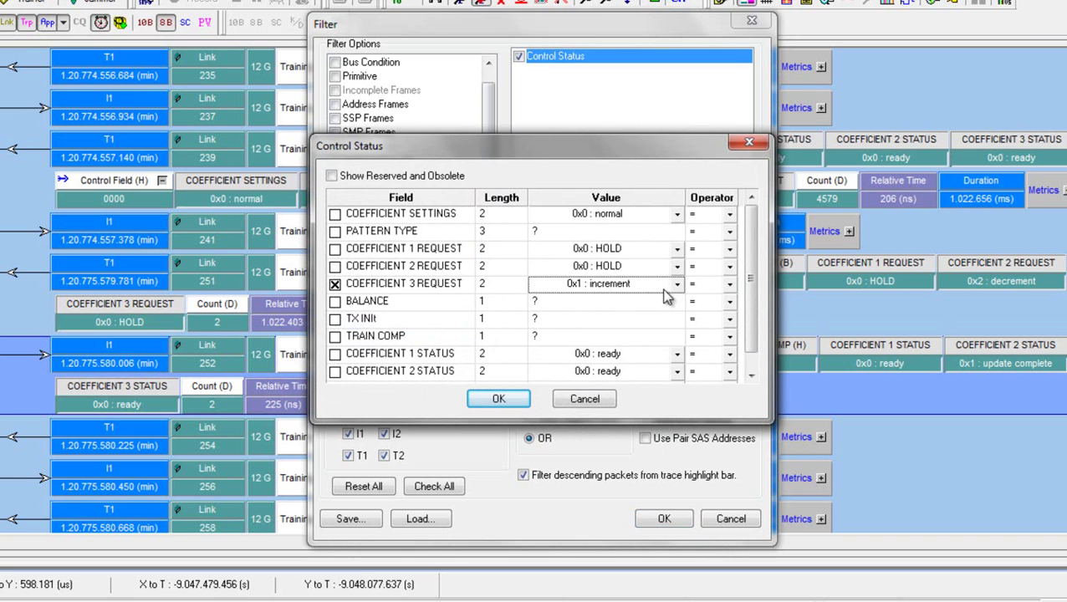
click(677, 285)
click(585, 301)
click(334, 266)
click(334, 249)
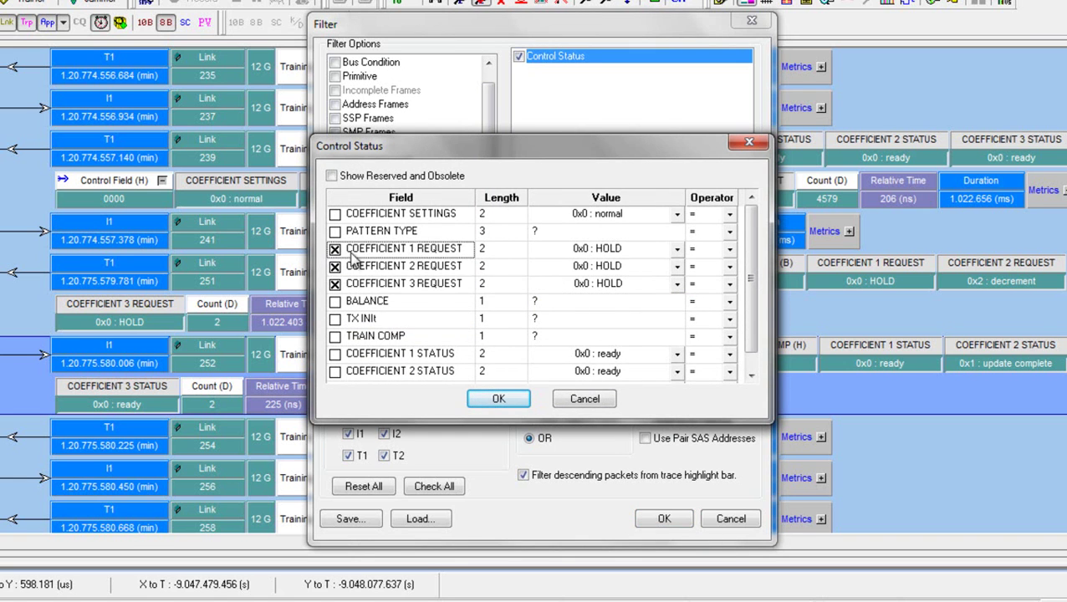
click(501, 397)
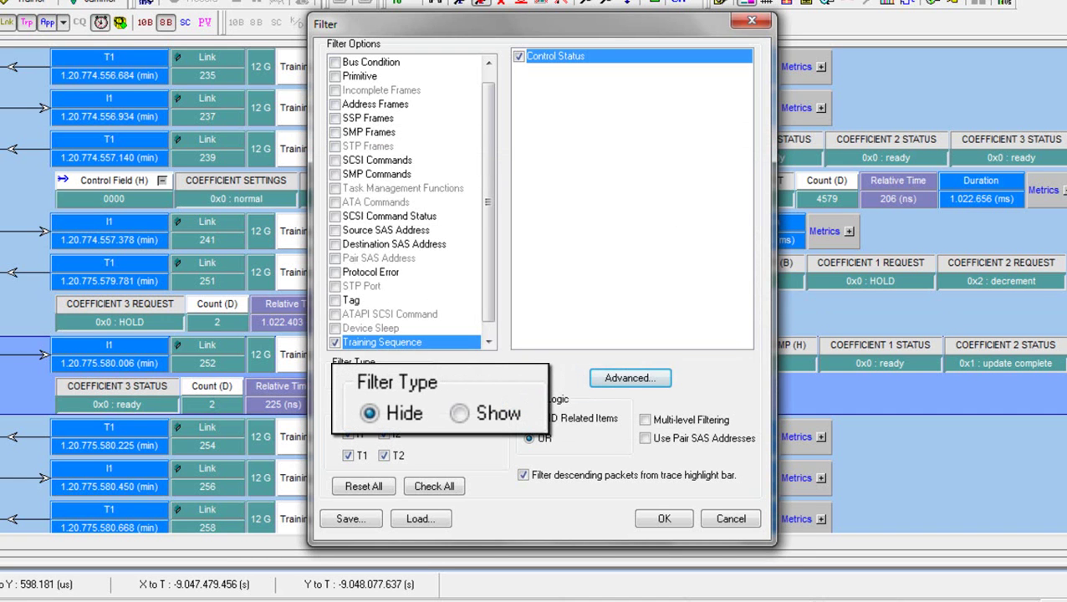
Step: Apply the Hide filter, leaving only T1 packets with control fields 0008, 0002, 0001, 0004
click(664, 518)
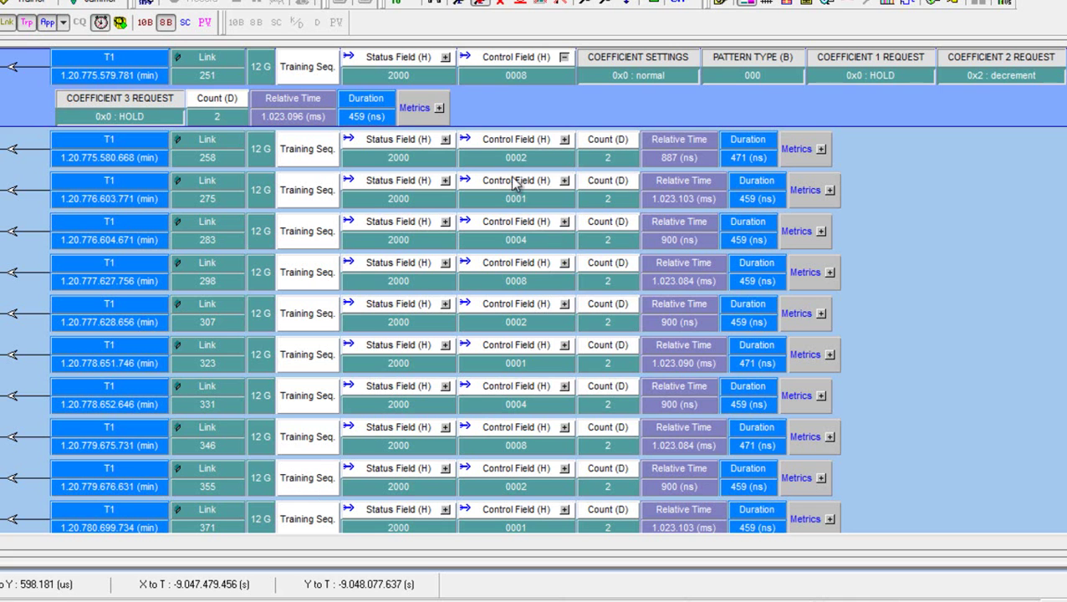
Step: Expand every packet's fields from the packet row context menu
right_click(505, 138)
mouse_move(559, 291)
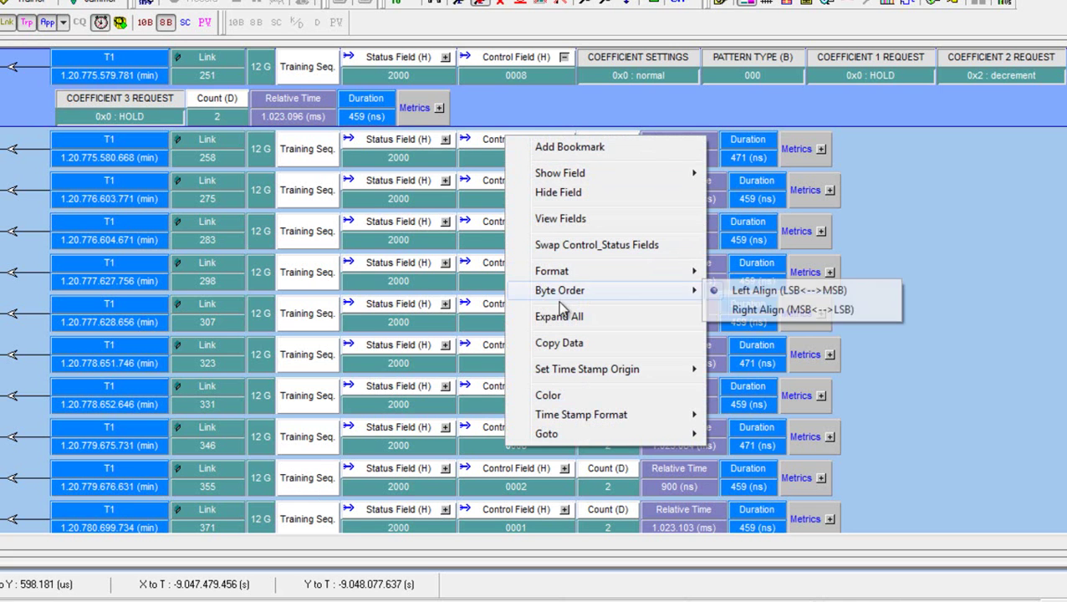
click(559, 316)
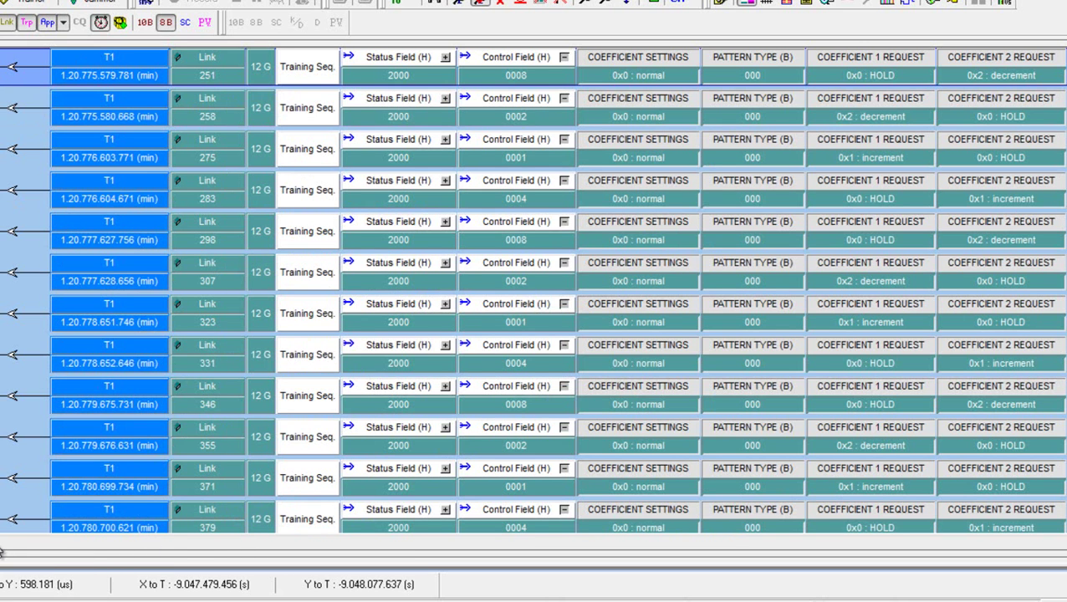
Step: Turn filtering off so all-HOLD training packets reappear between request packets 4027, 4043 and 4051, showing the Link column
click(6, 545)
drag(7, 545, 70, 543)
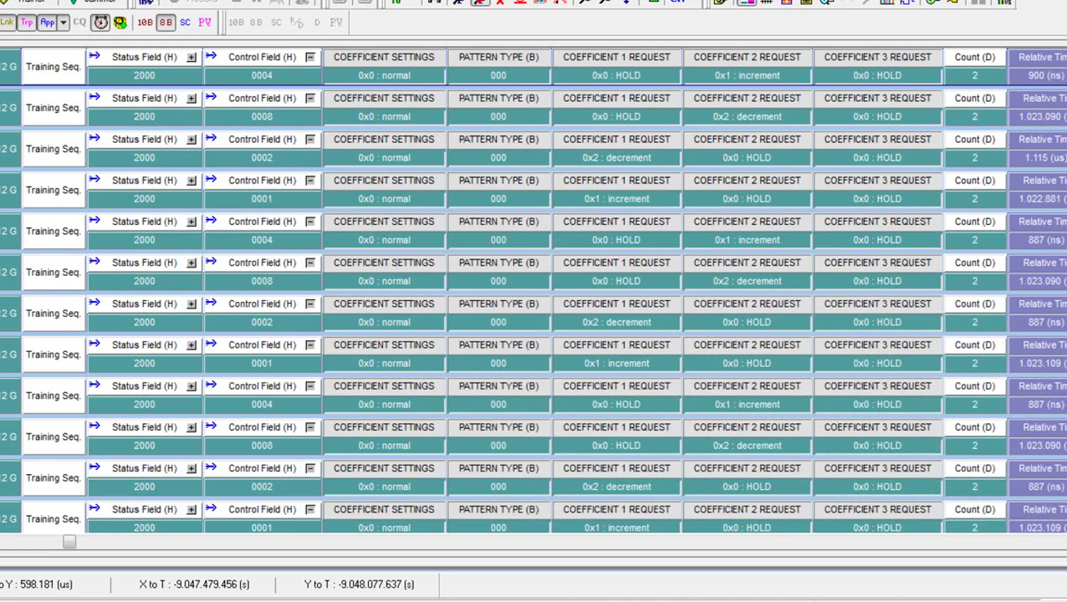
click(488, 4)
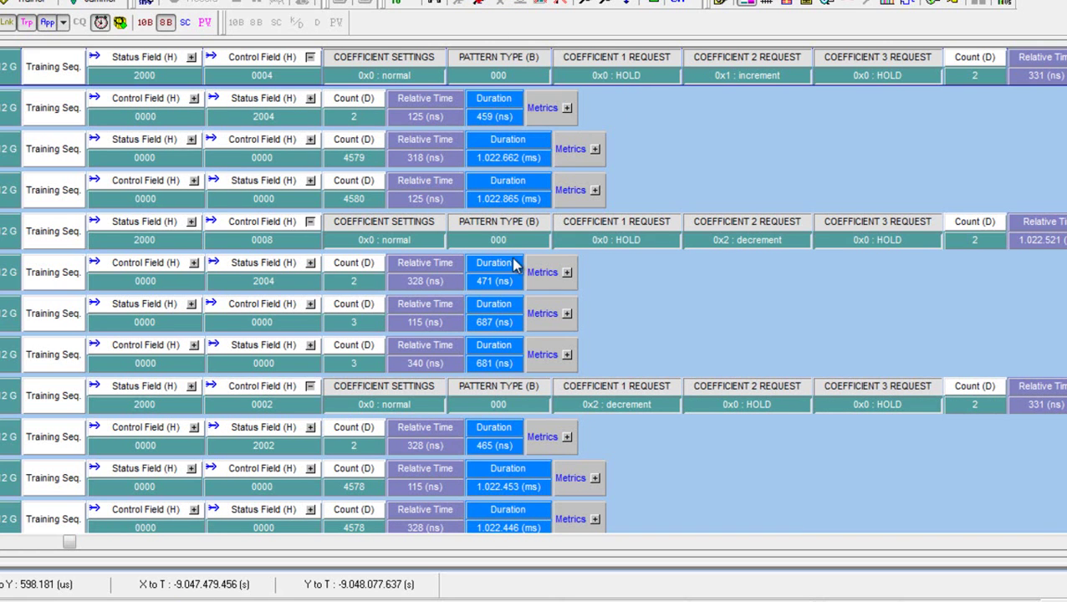
drag(66, 542, 26, 545)
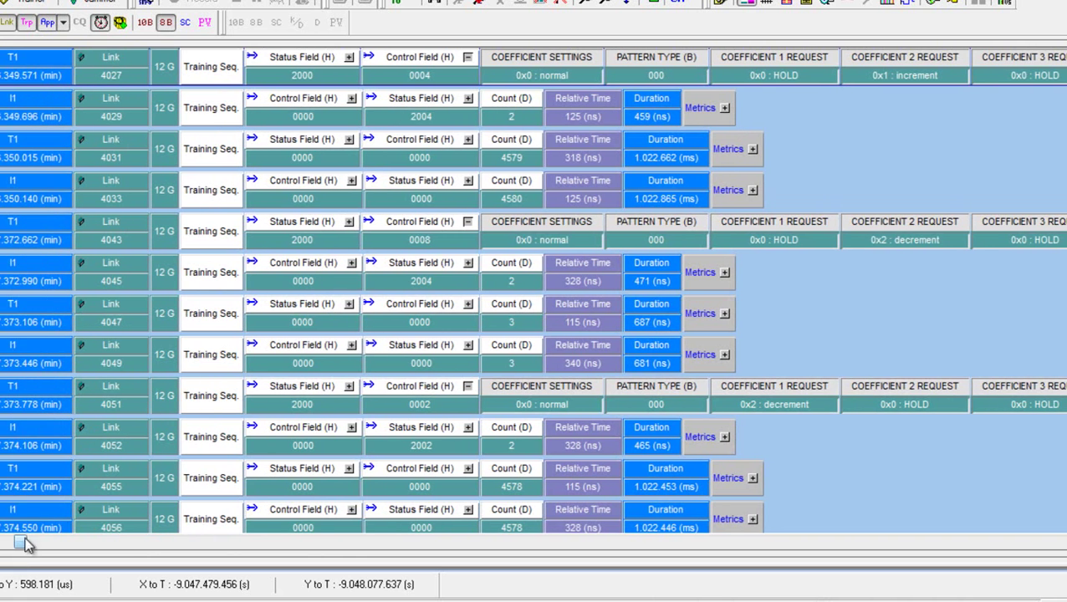
Step: Collapse all packet rows and start a Training Sequence search by Control Status
right_click(410, 61)
click(464, 233)
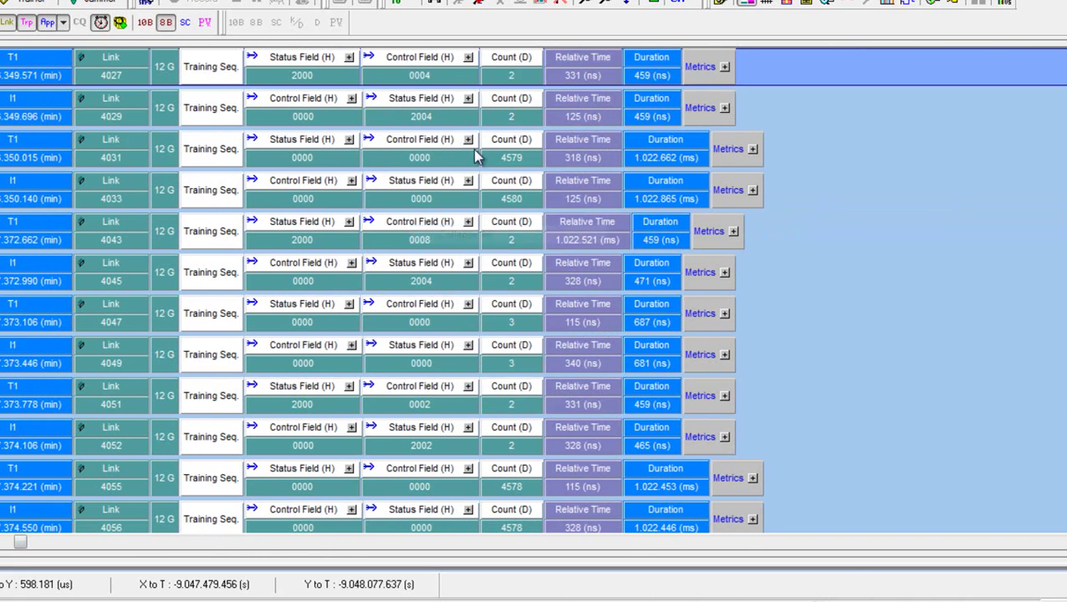
click(437, 5)
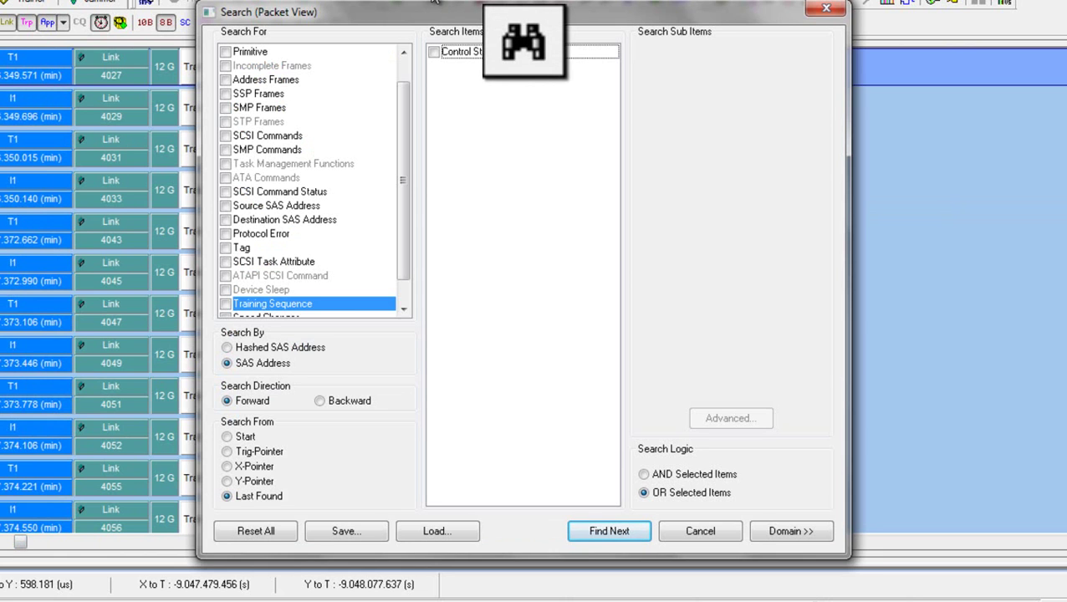
click(434, 51)
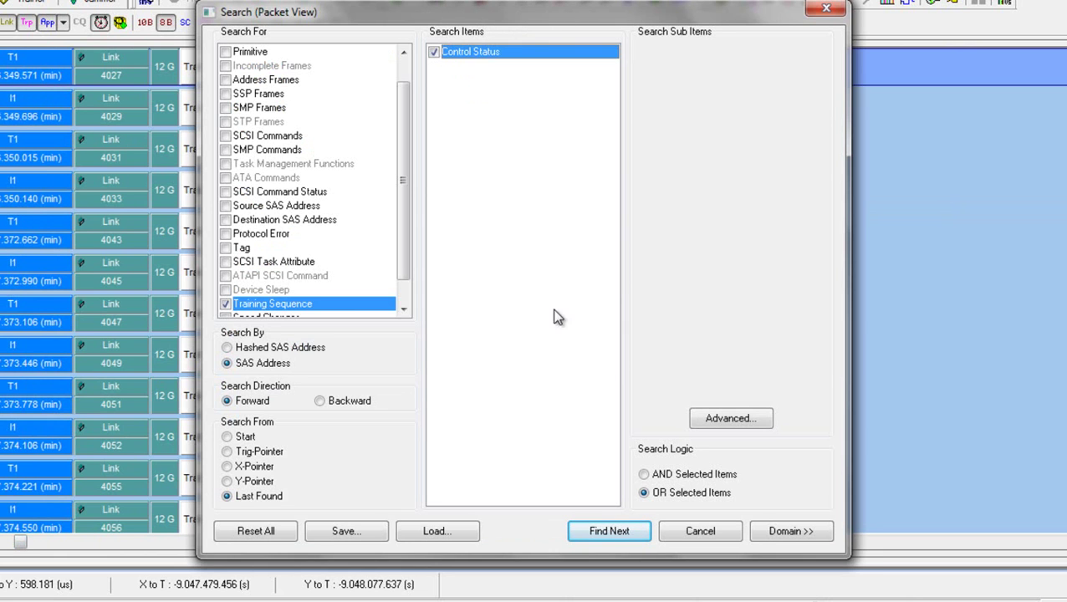
click(741, 422)
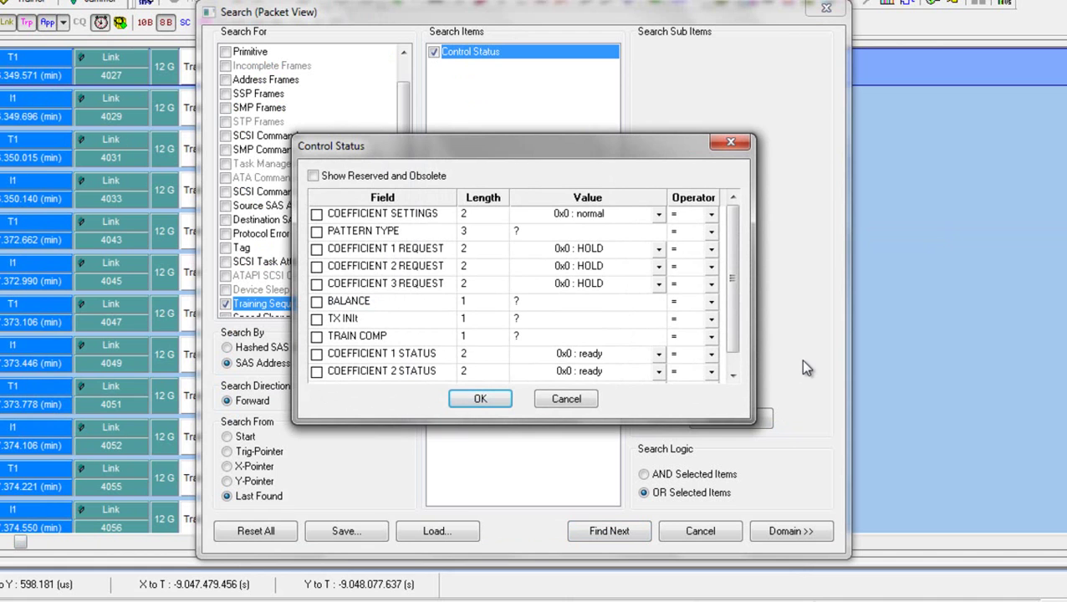
Step: Match TRAIN COMP = 1 and find the next training sequence, landing on packet 6147
click(513, 336)
text(1)
click(326, 343)
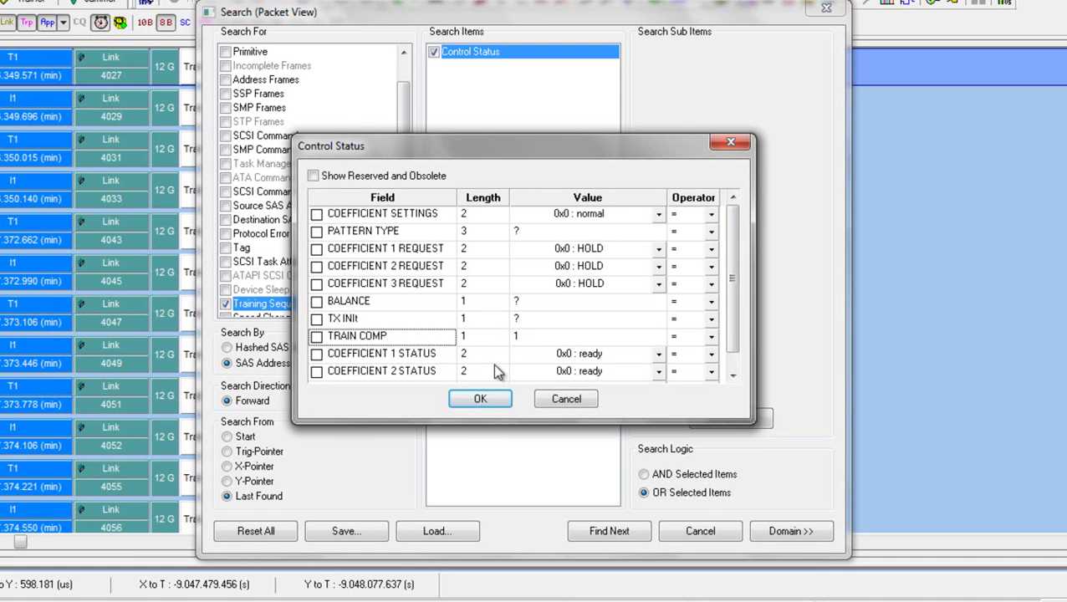
click(316, 336)
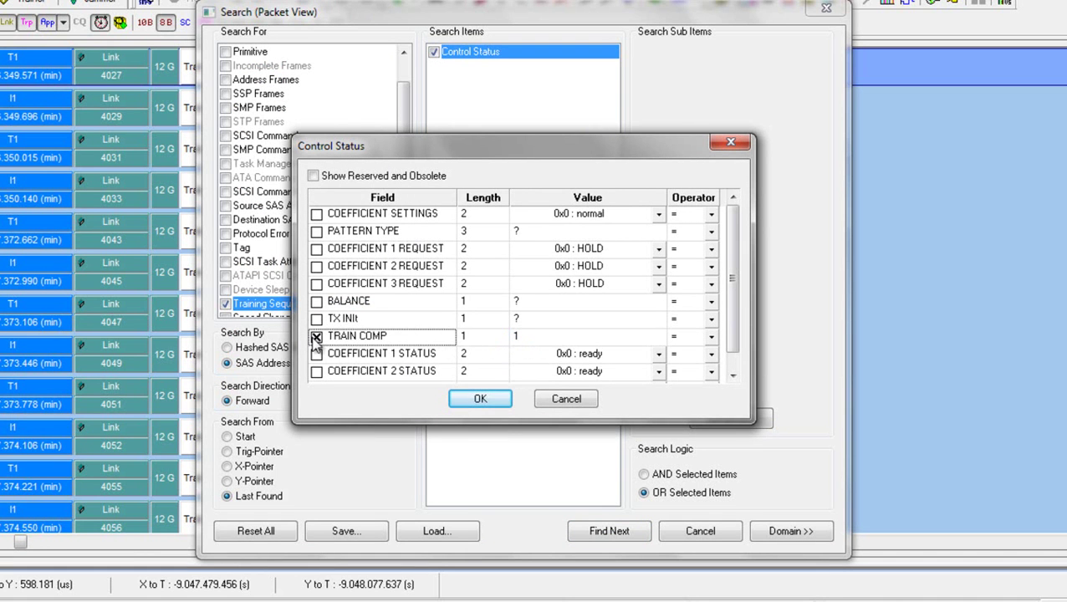
click(481, 399)
click(609, 532)
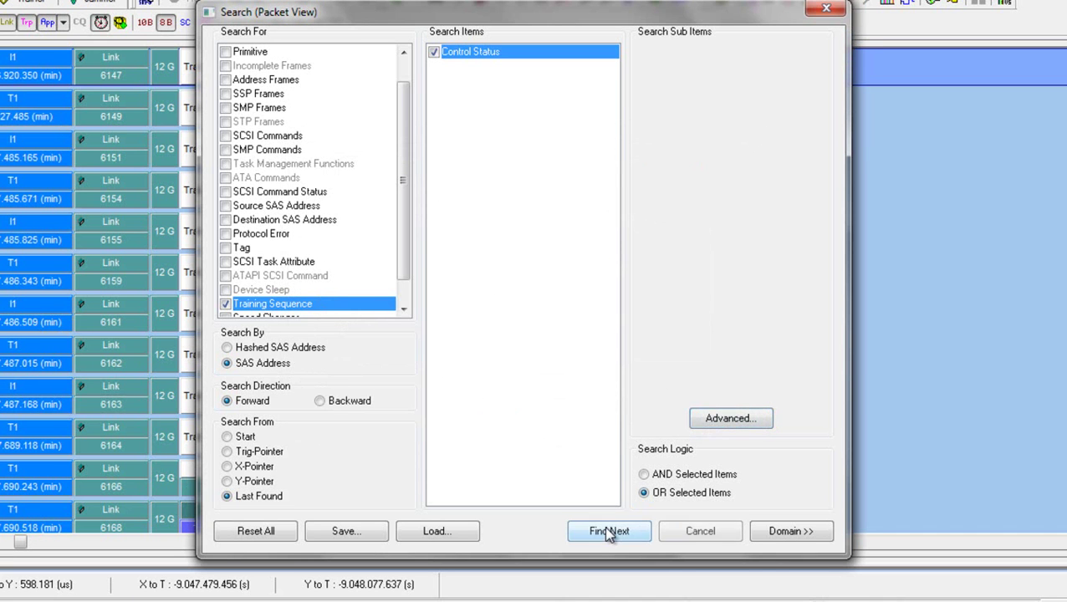
click(827, 10)
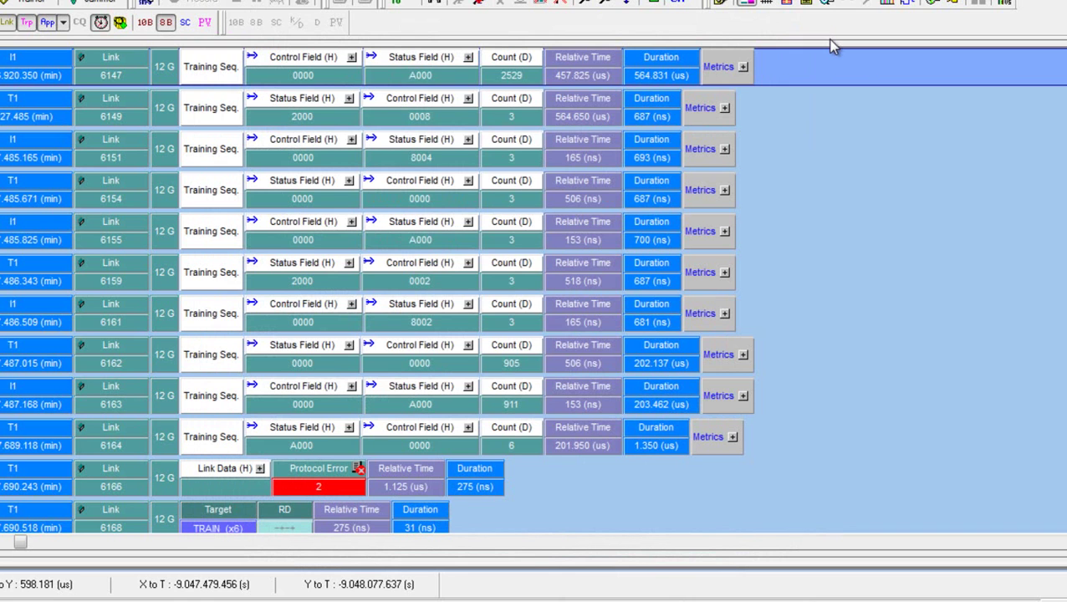
Step: Expand packet 6147's Status Field and set its timestamp as the 0 ns origin
click(468, 57)
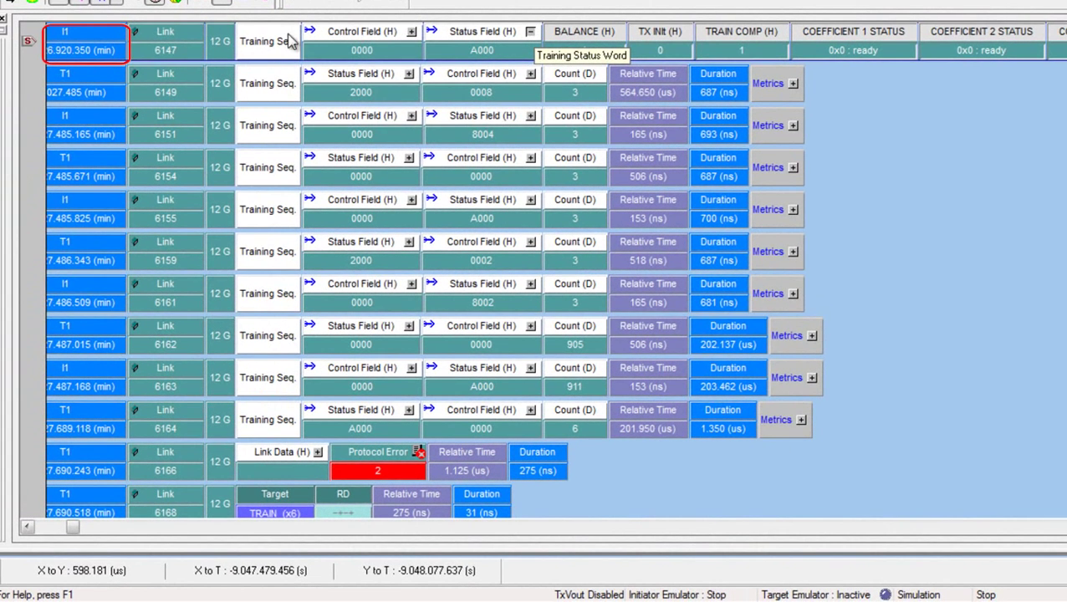
right_click(65, 42)
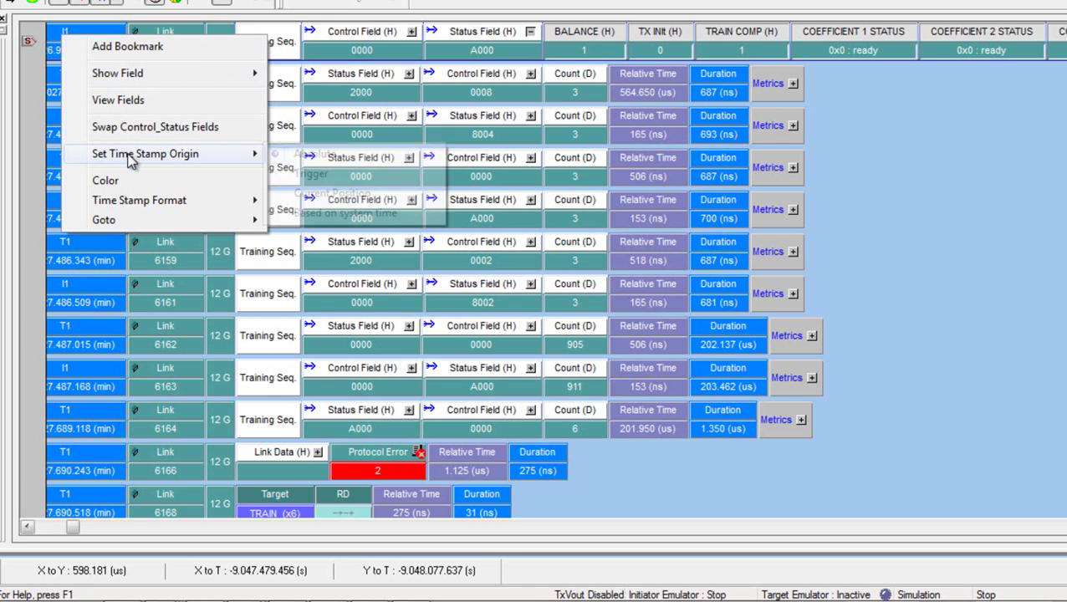
mouse_move(160, 157)
click(322, 193)
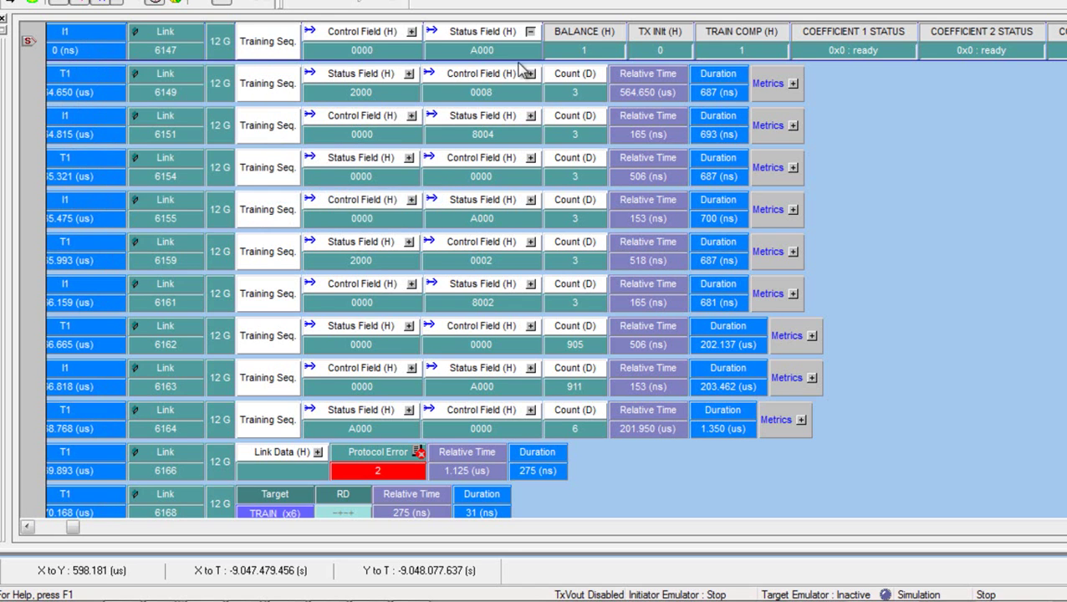
Step: Use F3 to reach the TRAIN COMP match at packet 6164 (768.768 µs) and expand its Status Field
scroll(998, 124, down, 1)
key(F3)
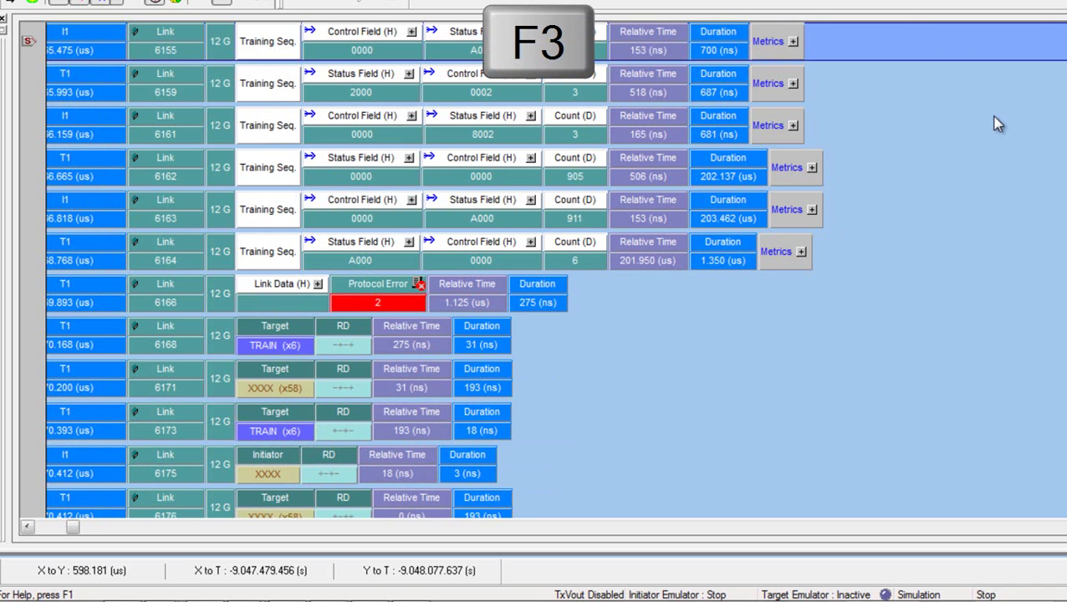
key(F3)
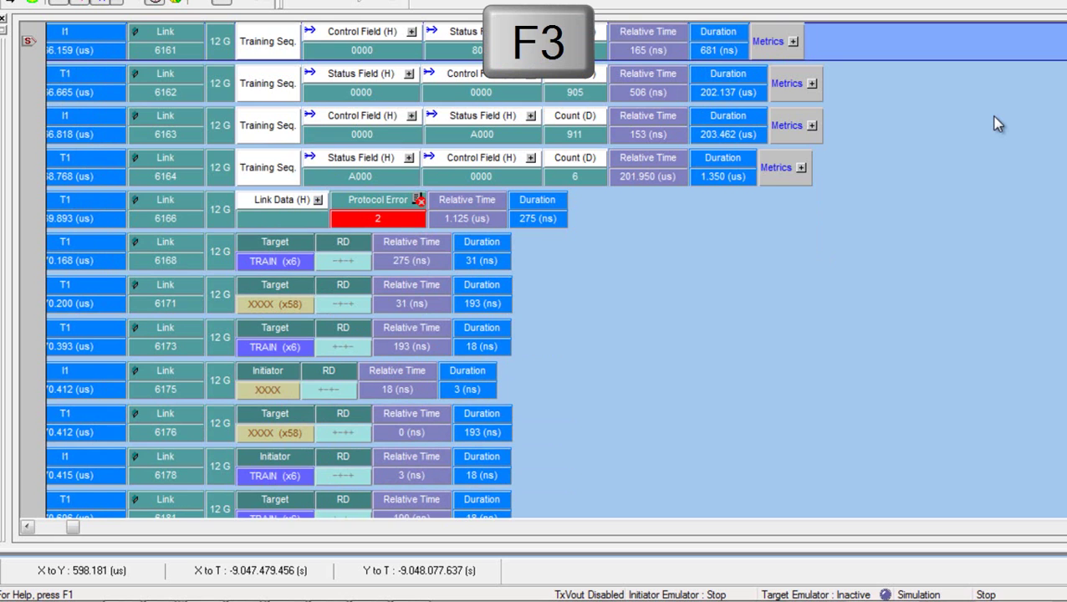
key(F3)
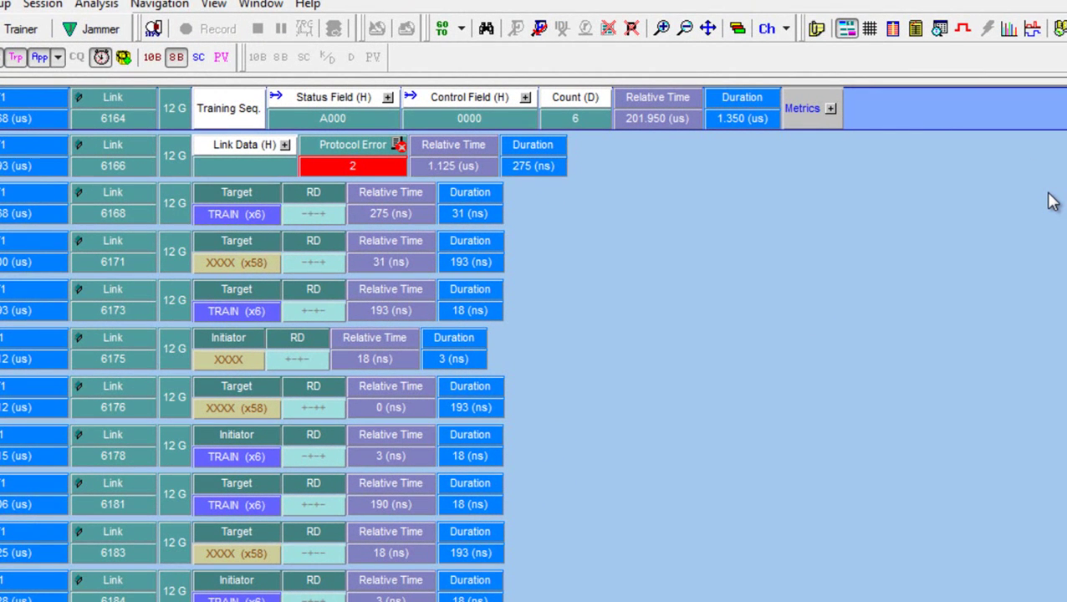
click(387, 98)
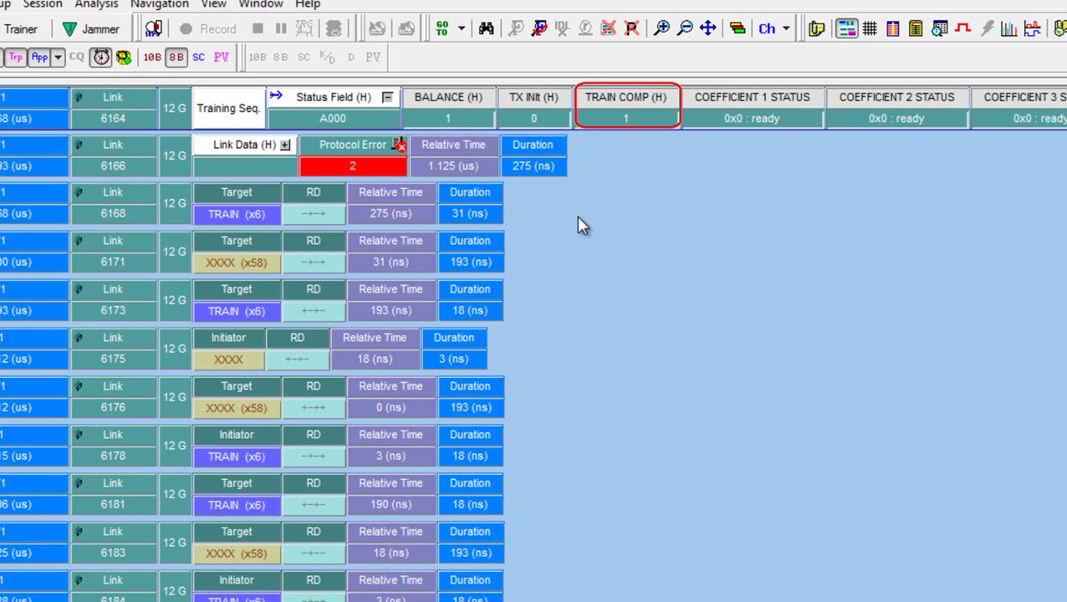
scroll(532, 343, left, 2)
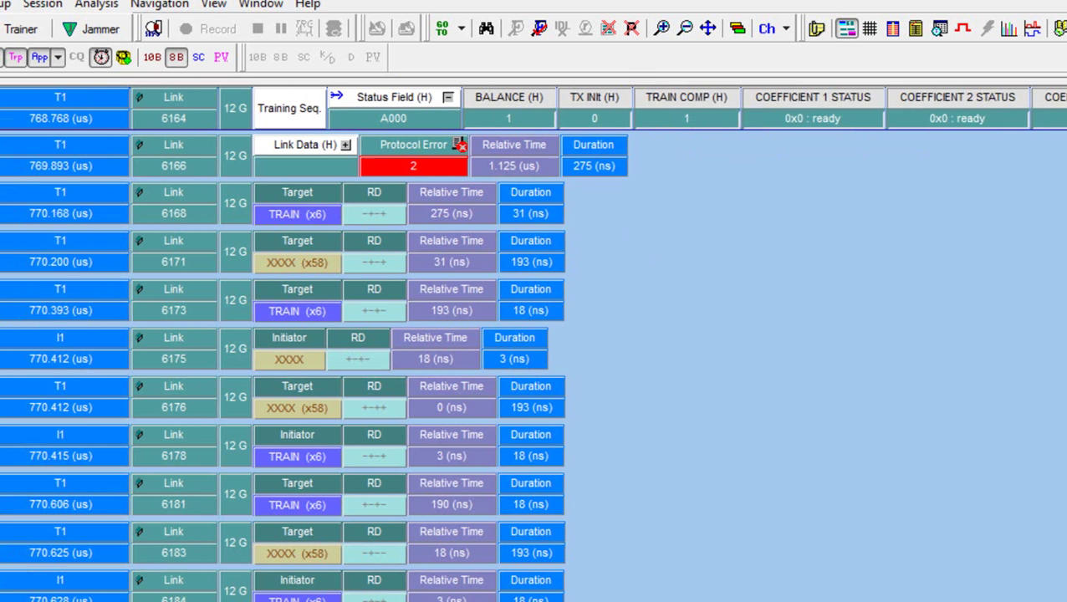
scroll(76, 526, left, 2)
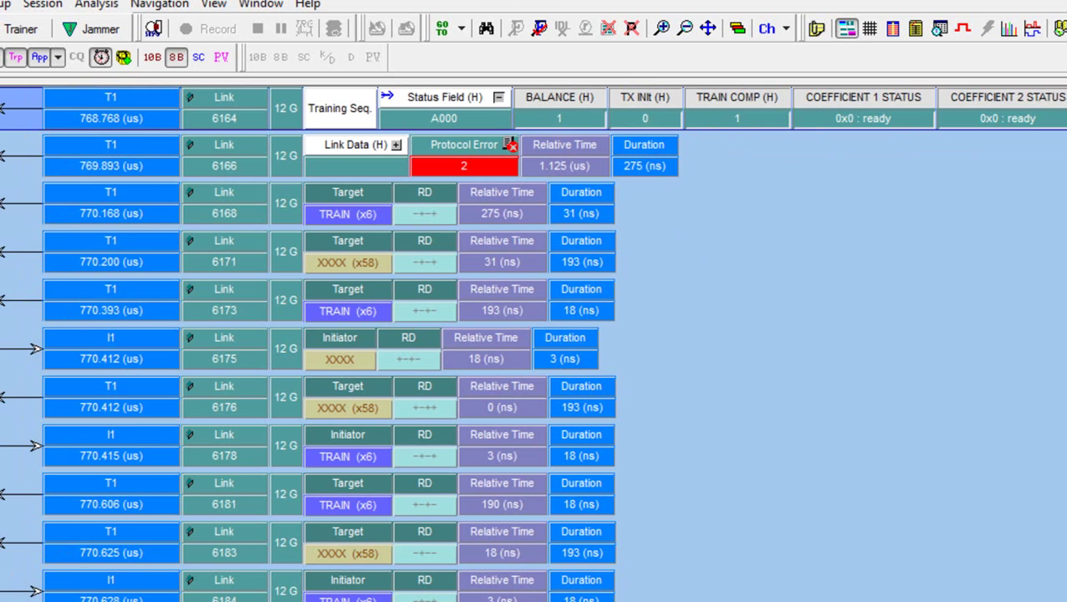
Step: Expand packet 6164 and show its metrics: 914 TTIUs and 255.997.778 ms completion time
click(88, 117)
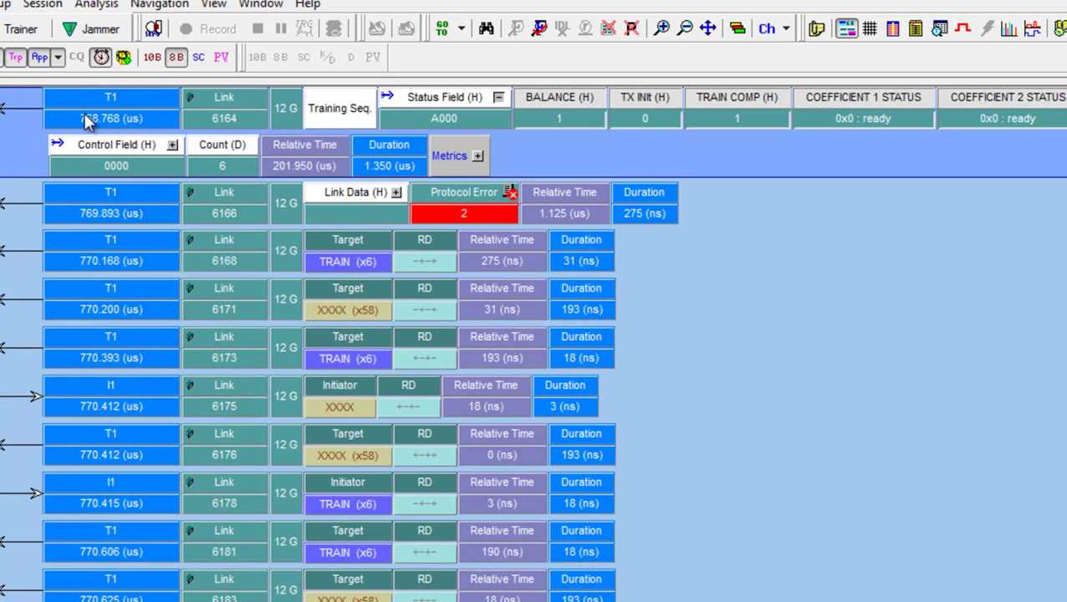
click(479, 158)
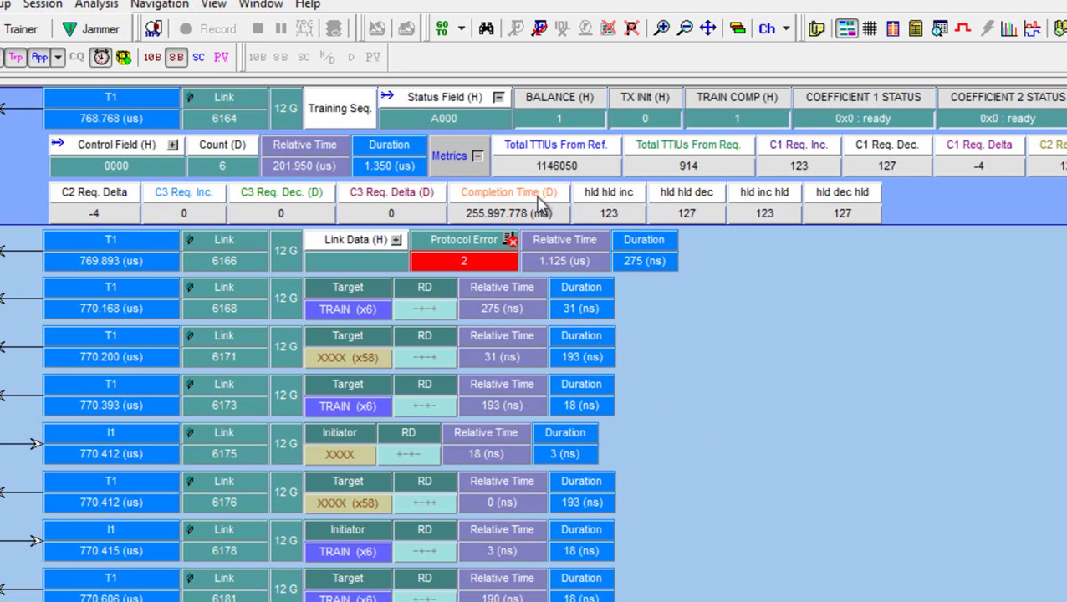
mouse_move(539, 200)
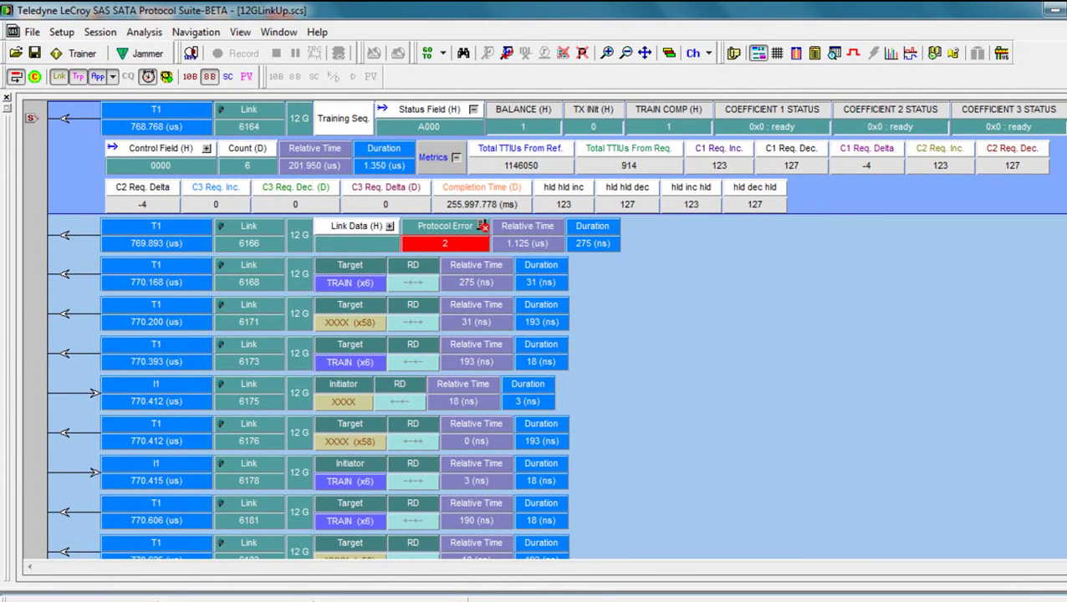
Step: Search for TRAIN DONE primitives on port T1 only, landing on packet 381113
click(462, 53)
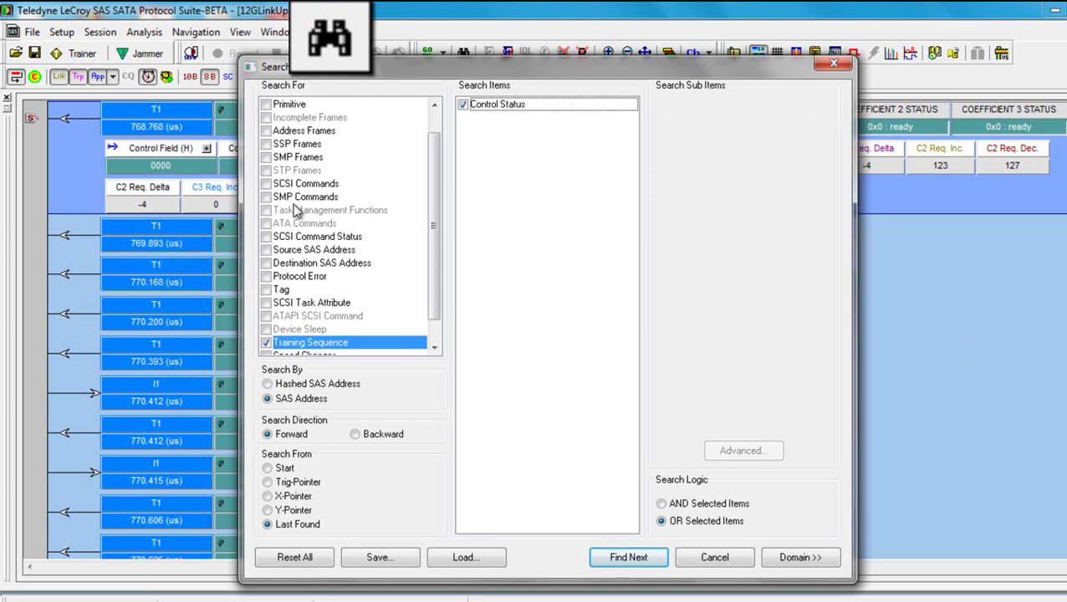
click(317, 107)
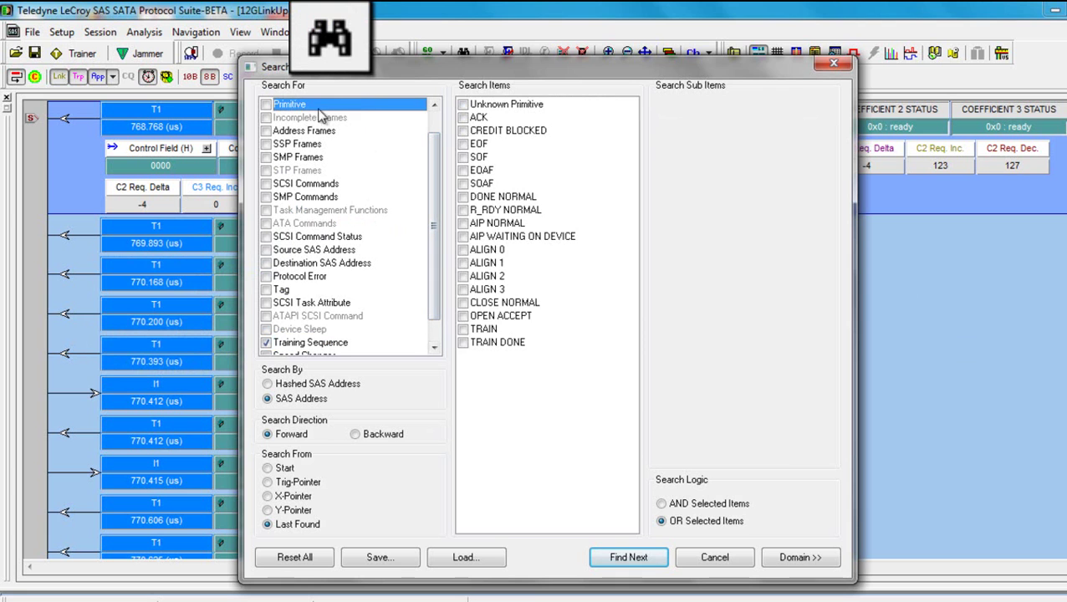
click(463, 343)
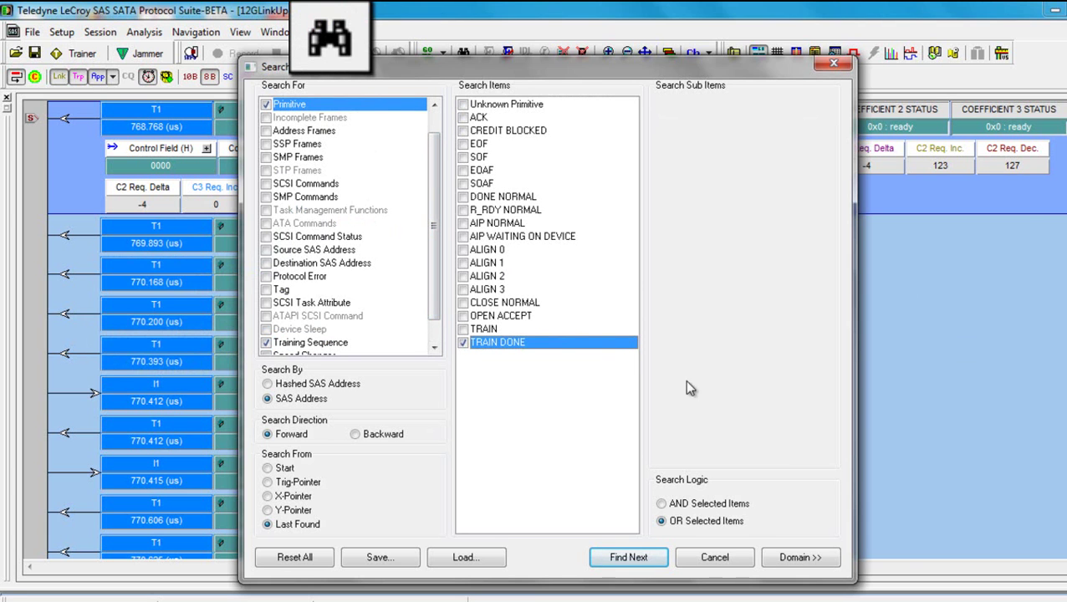
click(786, 558)
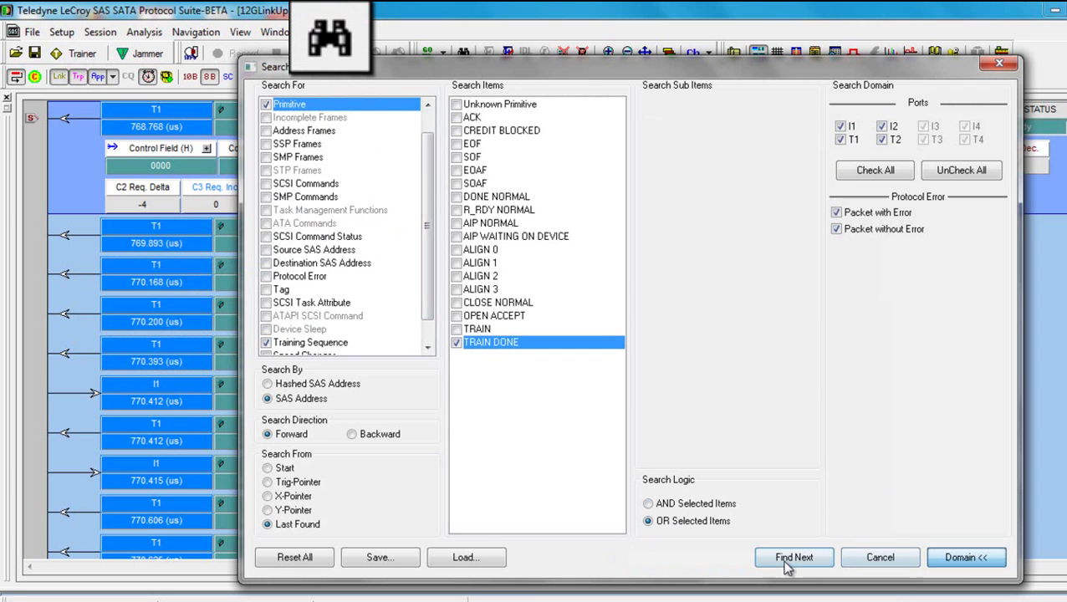
click(882, 126)
click(882, 139)
click(840, 126)
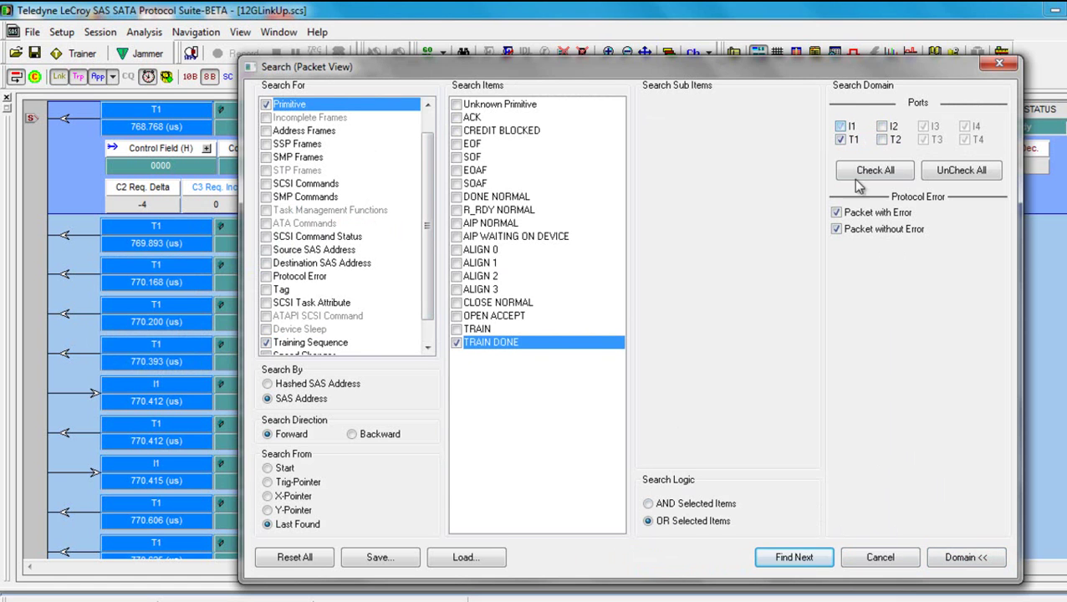
click(781, 558)
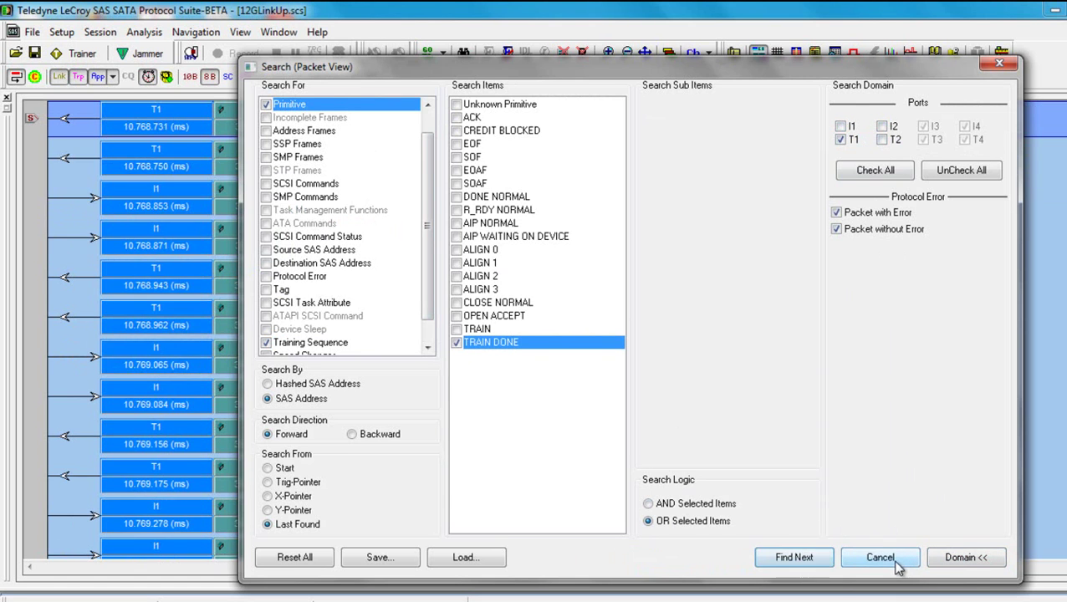
click(1007, 63)
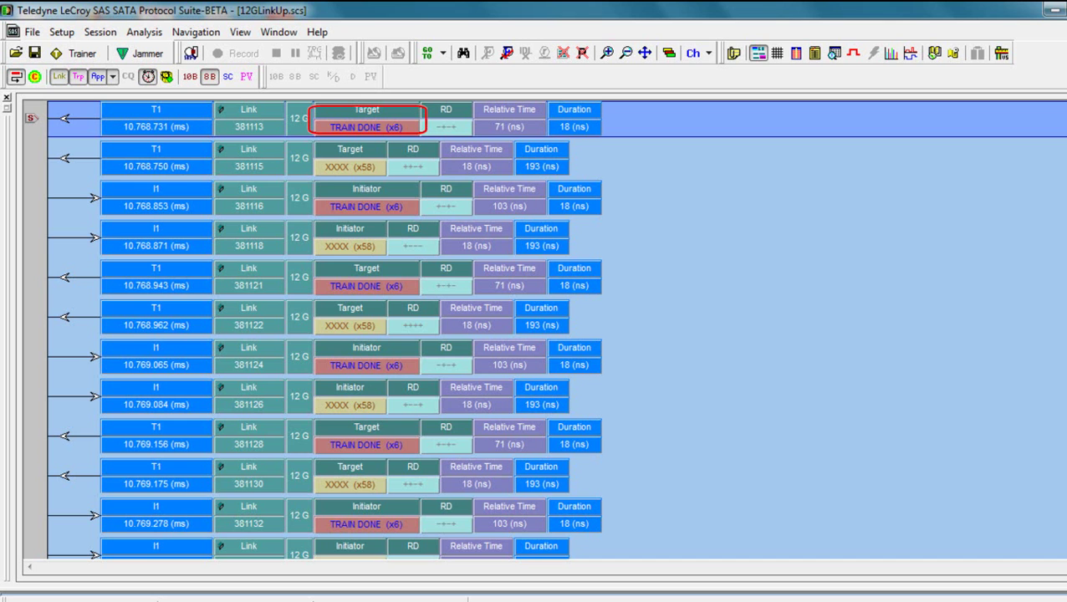
Step: Step down past the TRAIN DONE primitives to identify address frame packet 381156
key(Down)
key(Down)
key(Down)
key(Down)
key(Down)
key(Down)
key(Down)
key(Down)
key(Down)
key(Down)
key(Down)
key(Down)
key(Down)
key(Down)
key(Down)
key(Down)
key(Down)
key(Down)
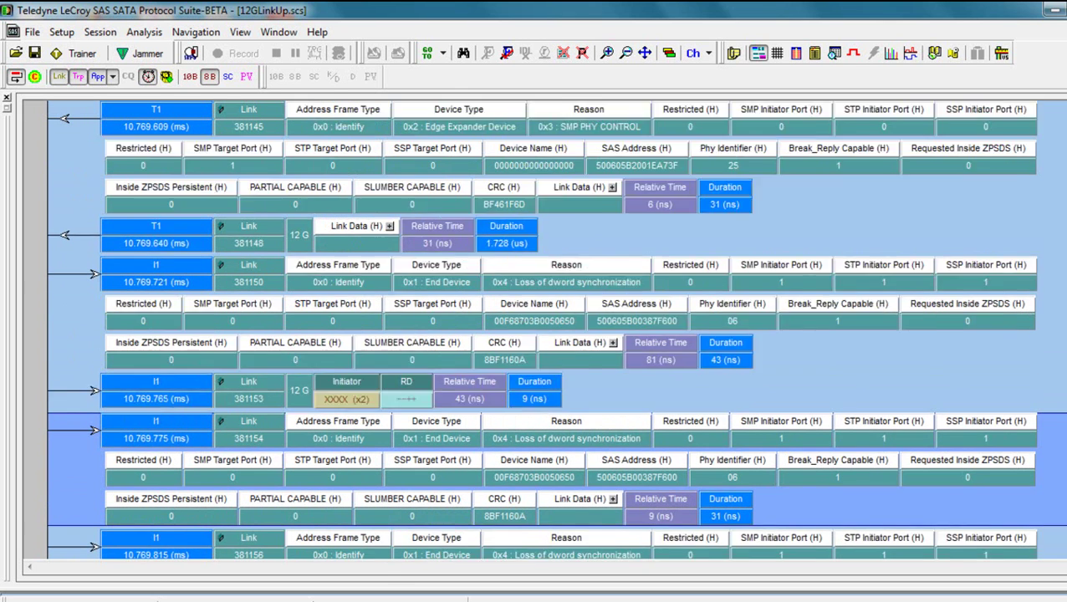
key(Down)
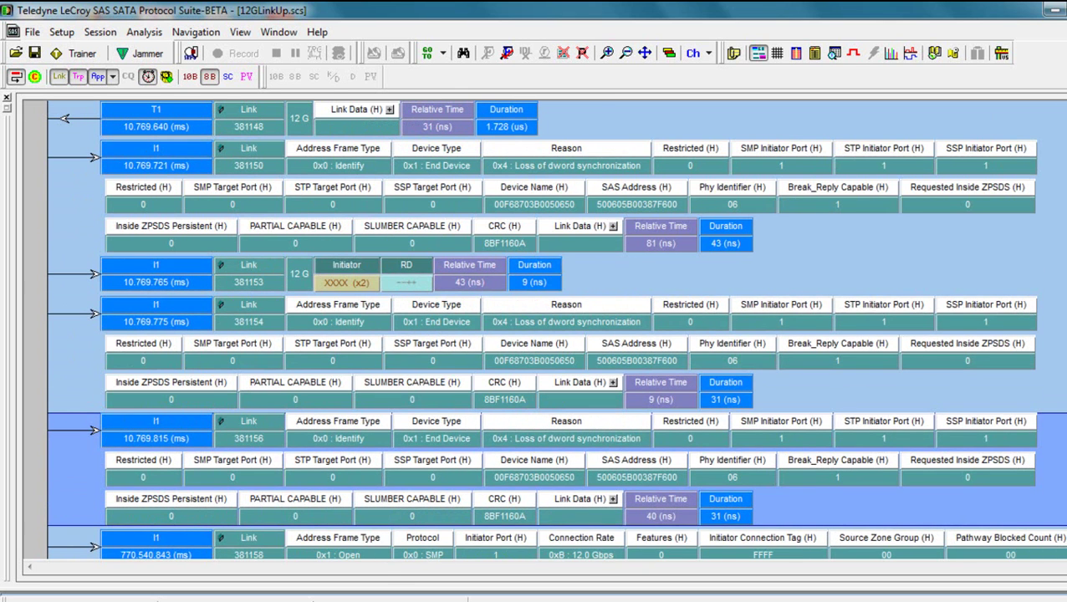